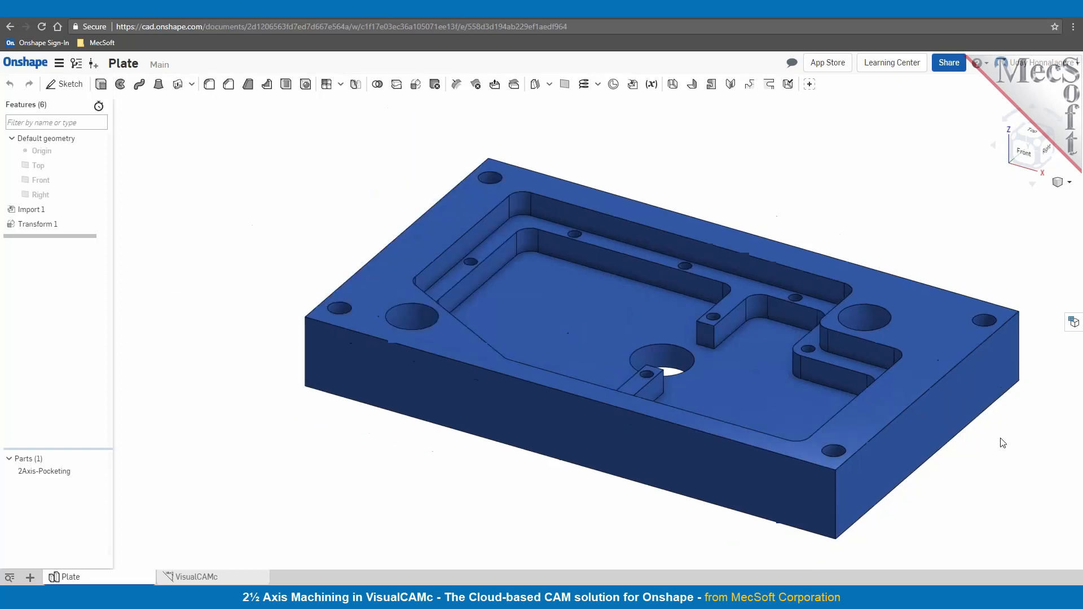
# - Switch from the plate's part studio to the VisualCAMc machining workspace in the same document
pyautogui.scroll(1, 1025, 470)
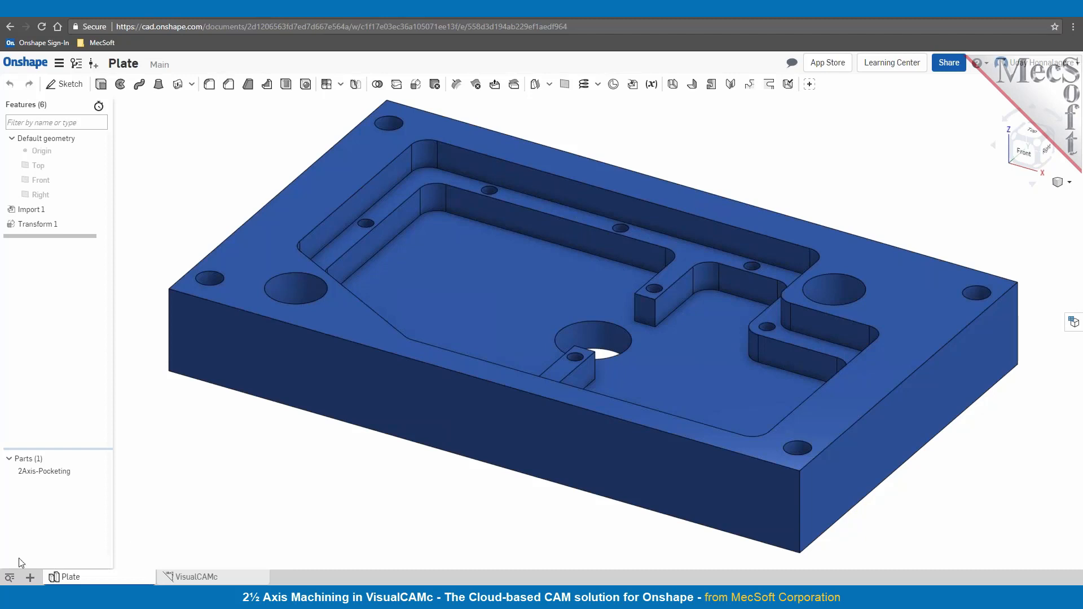
pyautogui.click(30, 577)
pyautogui.moveTo(99, 443)
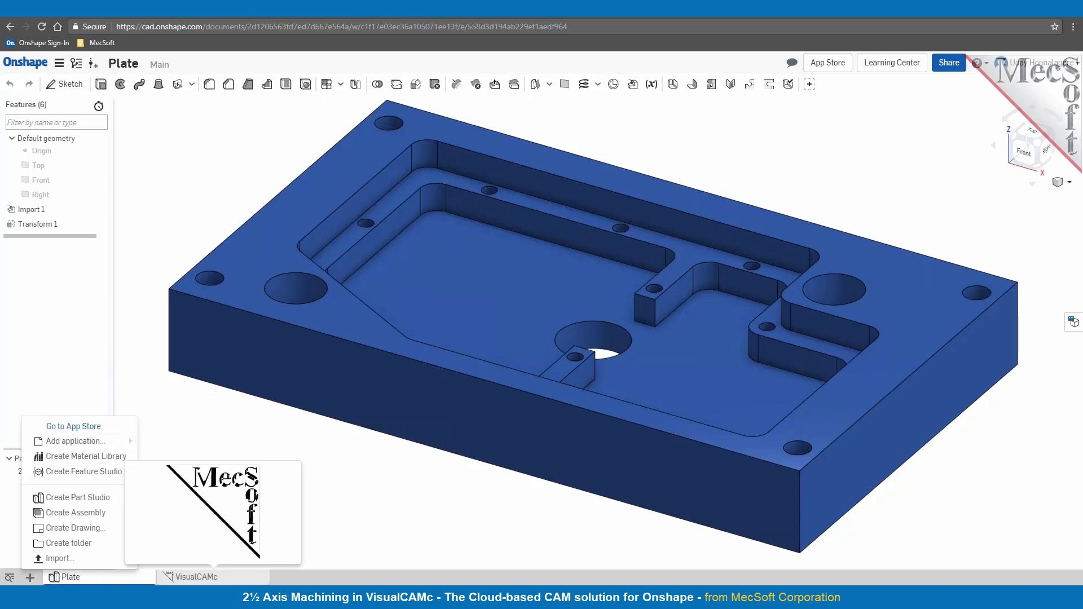
pyautogui.click(195, 577)
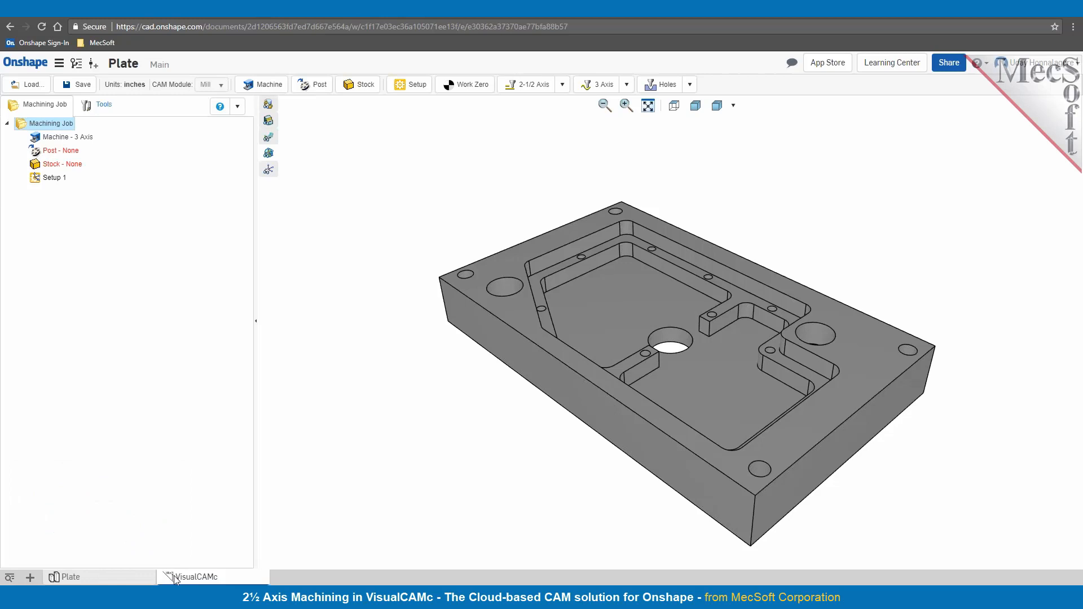
pyautogui.moveTo(175, 579)
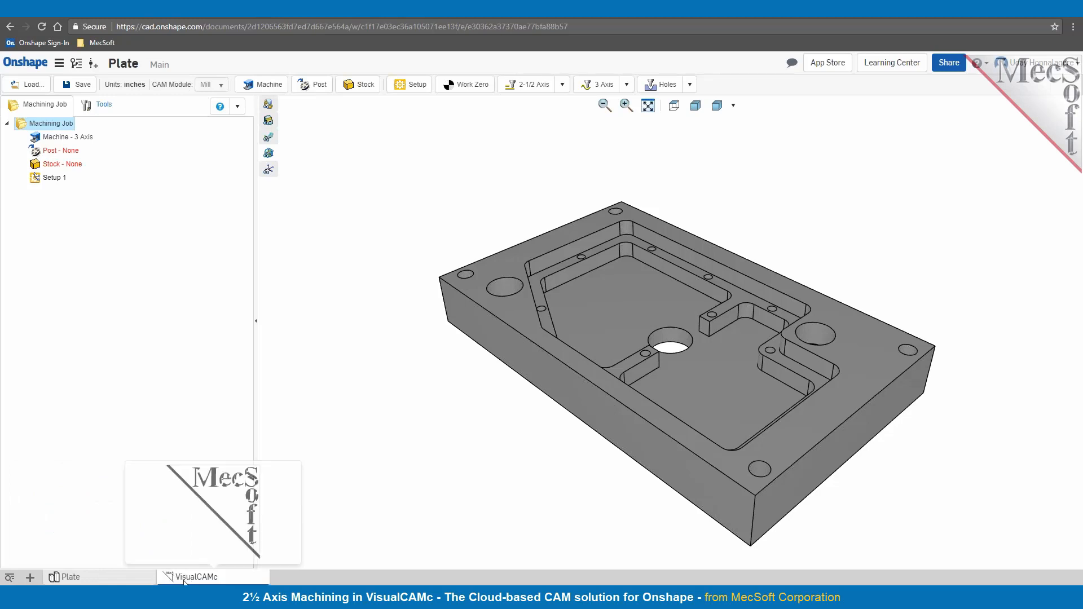
# - Define the machine with its cutting direction set to world Z and save it
pyautogui.moveTo(475, 472); pyautogui.dragTo(500, 478, button='right')
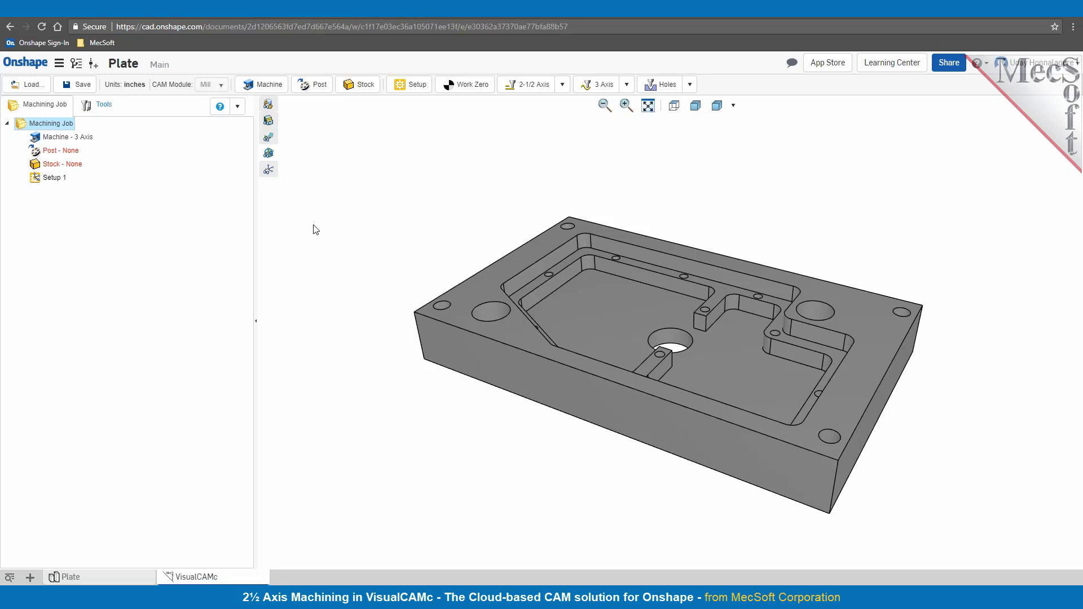
pyautogui.moveTo(831, 304); pyautogui.dragTo(825, 319, button='right')
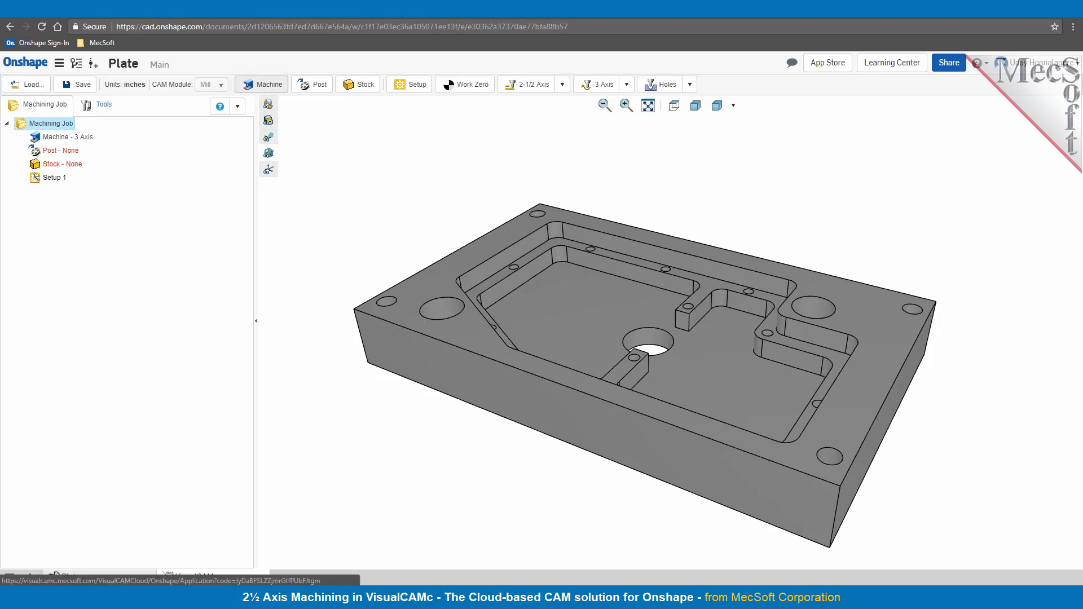
pyautogui.click(268, 87)
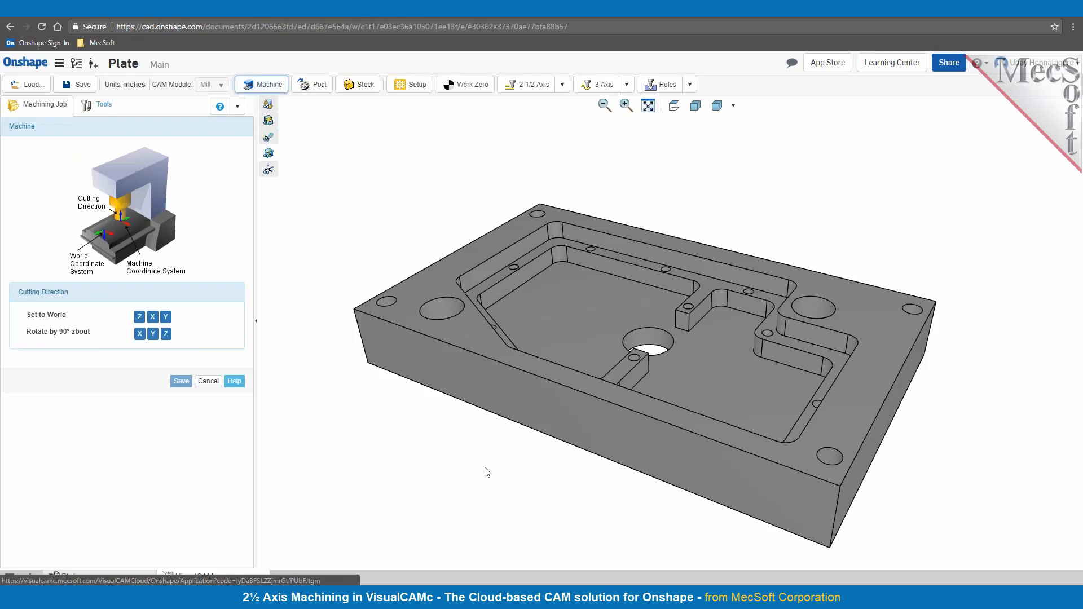
pyautogui.moveTo(554, 473); pyautogui.dragTo(477, 452, button='middle')
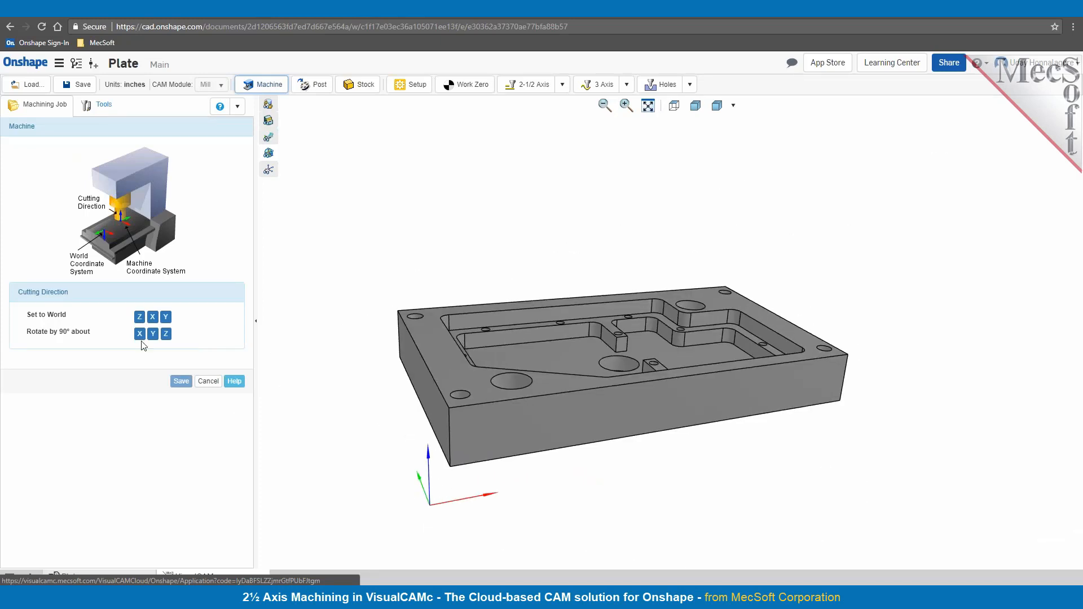
pyautogui.click(140, 320)
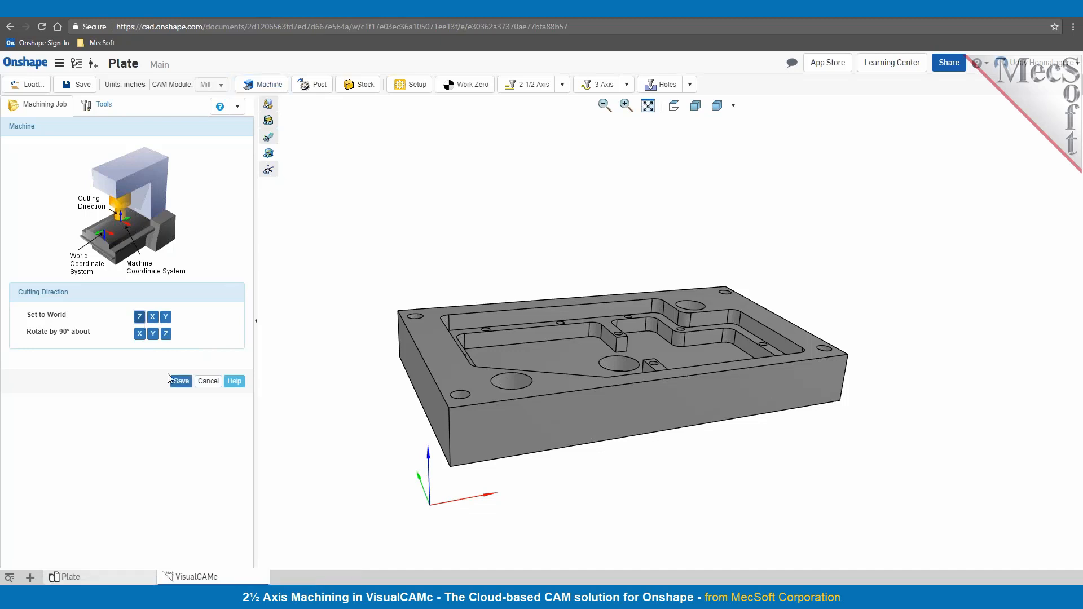
pyautogui.click(180, 382)
pyautogui.click(468, 354)
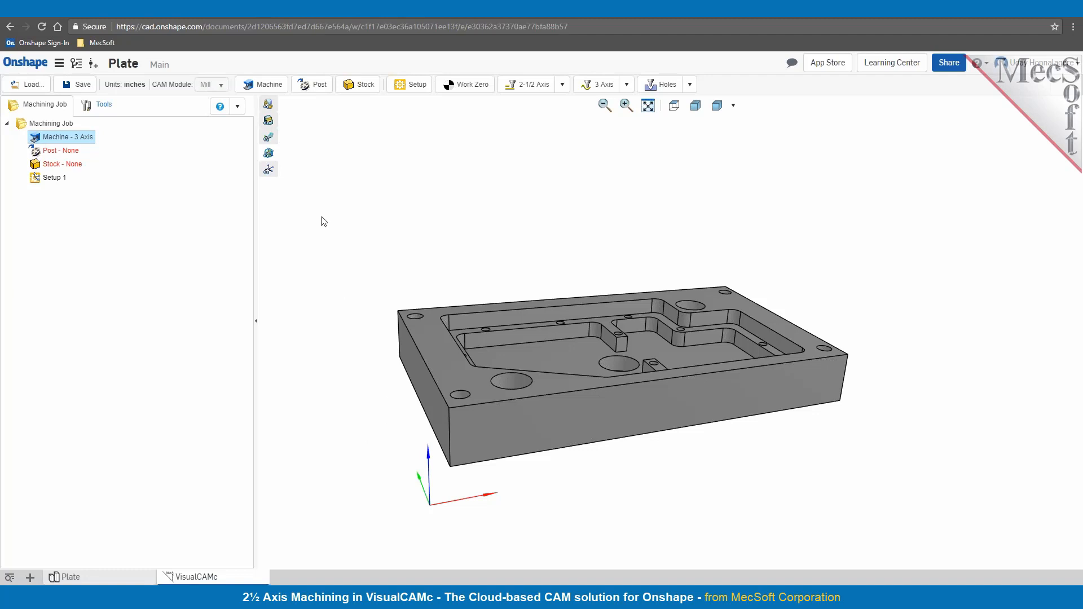
# - Open the post-processor selection for the machining job
pyautogui.click(317, 88)
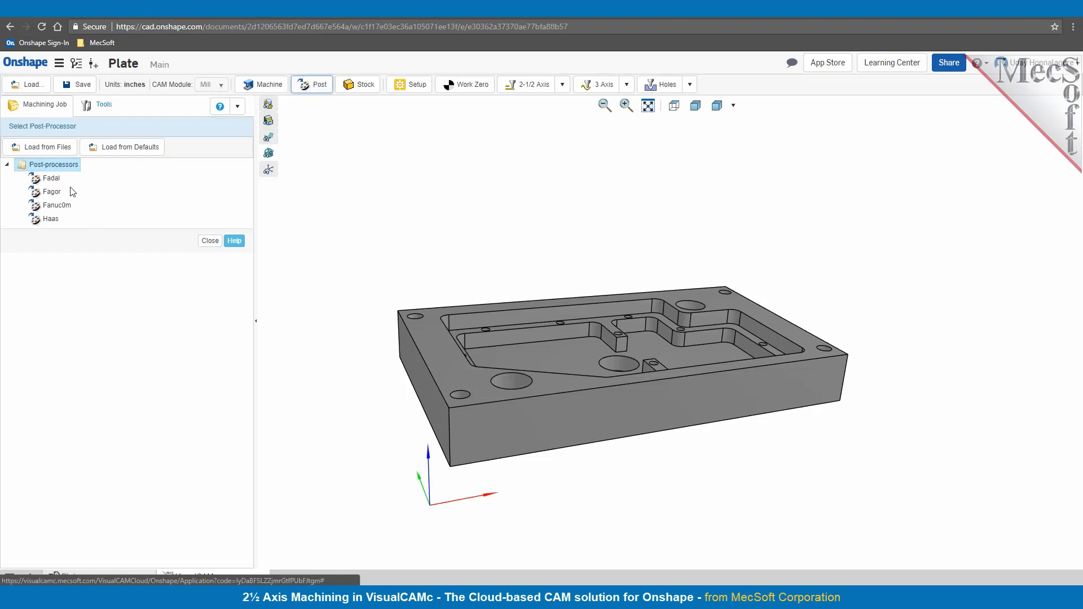
pyautogui.click(108, 148)
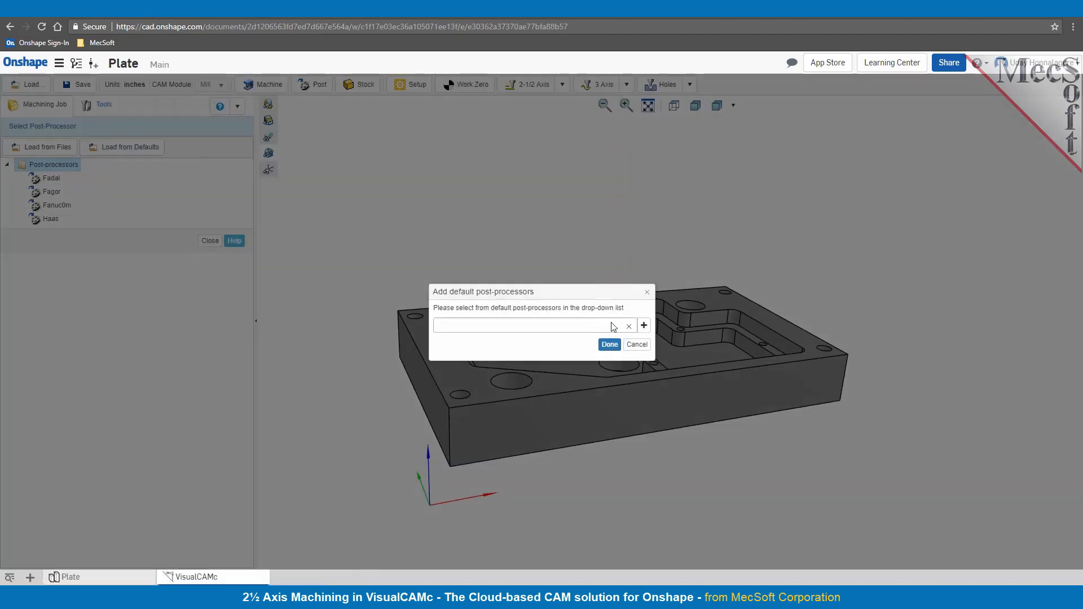
pyautogui.click(613, 326)
pyautogui.moveTo(630, 350)
pyautogui.mouseDown()
pyautogui.moveTo(634, 377)
pyautogui.moveTo(630, 346)
pyautogui.mouseUp()
pyautogui.click(602, 293)
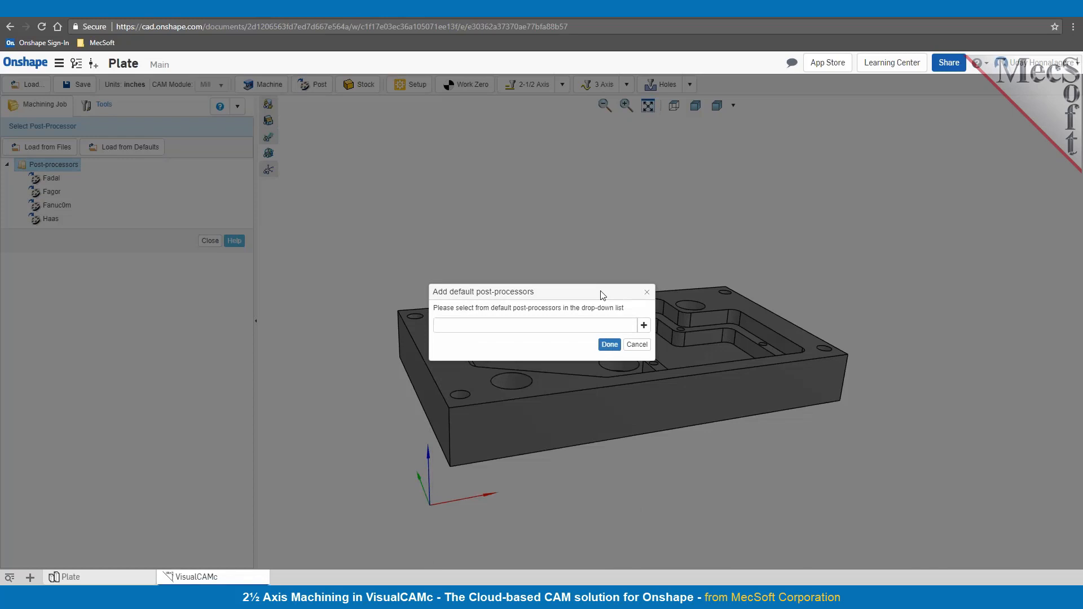
pyautogui.click(643, 346)
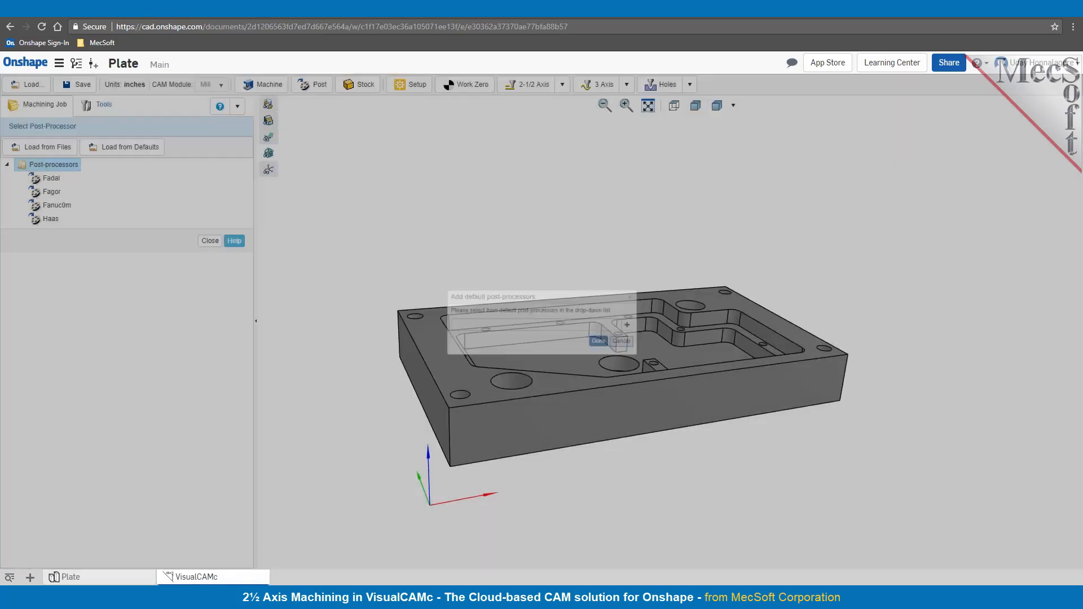
# - Choose Fadal as the machining job's post-processor and finish the selection
pyautogui.click(50, 180)
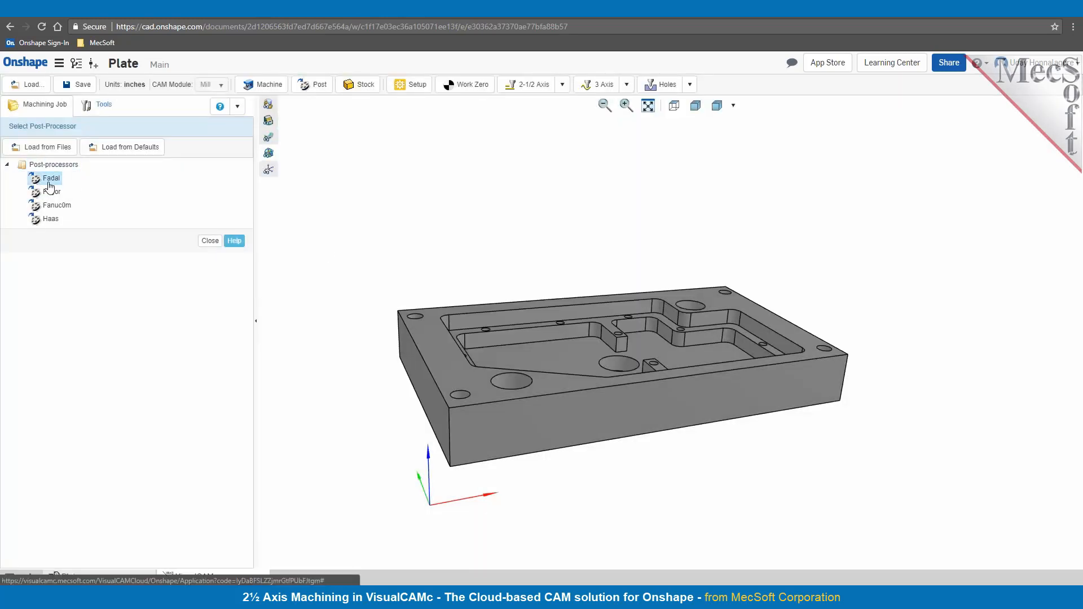
pyautogui.click(210, 241)
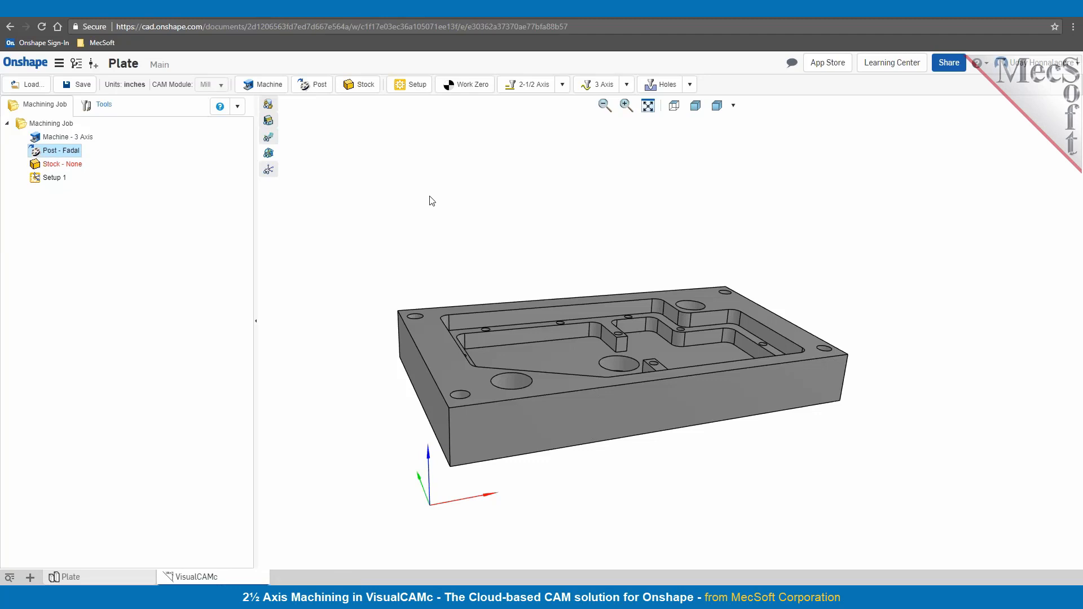
# - Create a part bounds stock calculated from the plate geometry, with a Z offset of 0.05 inch, and save it
pyautogui.click(362, 90)
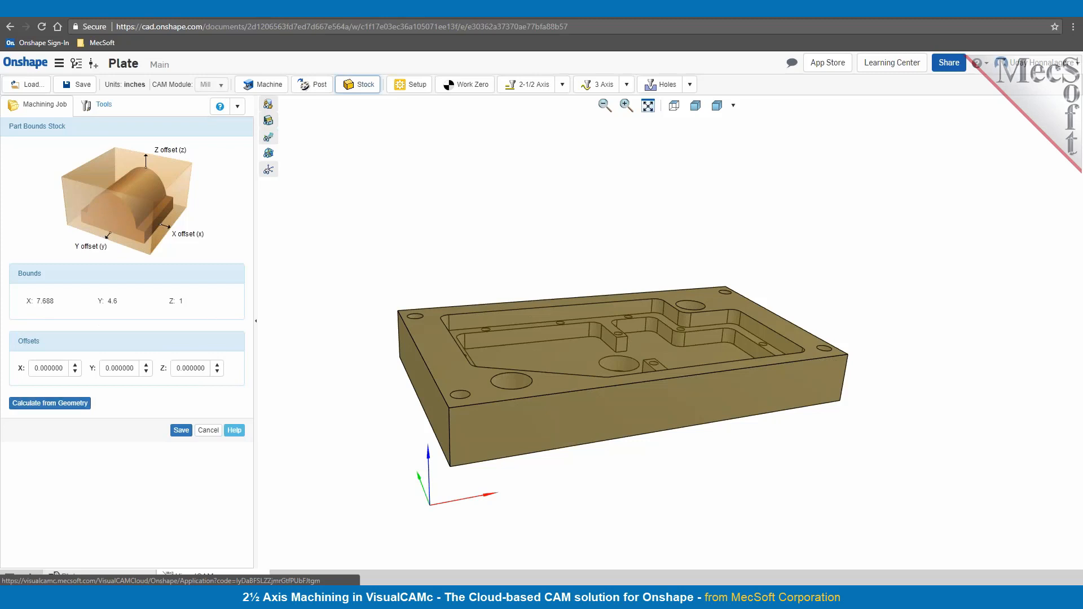
pyautogui.click(49, 404)
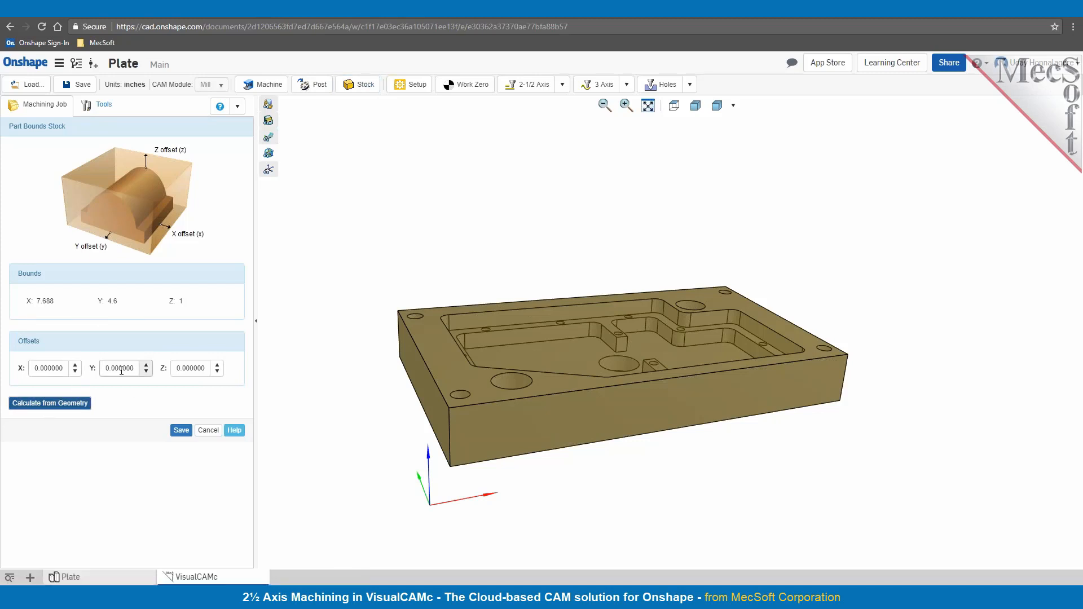
pyautogui.click(216, 367)
pyautogui.write('0.05')
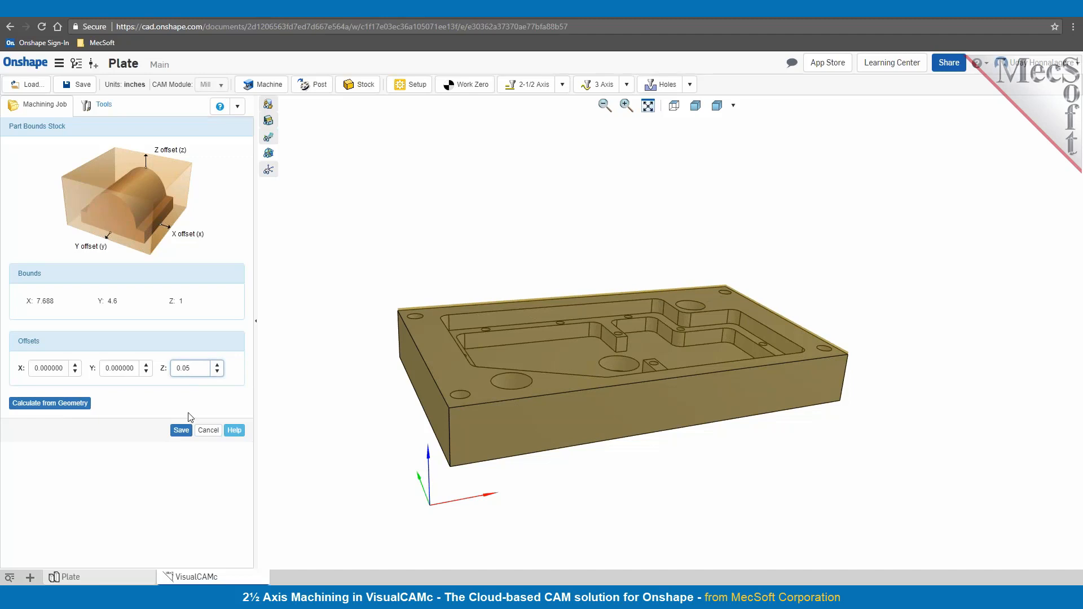
pyautogui.click(181, 431)
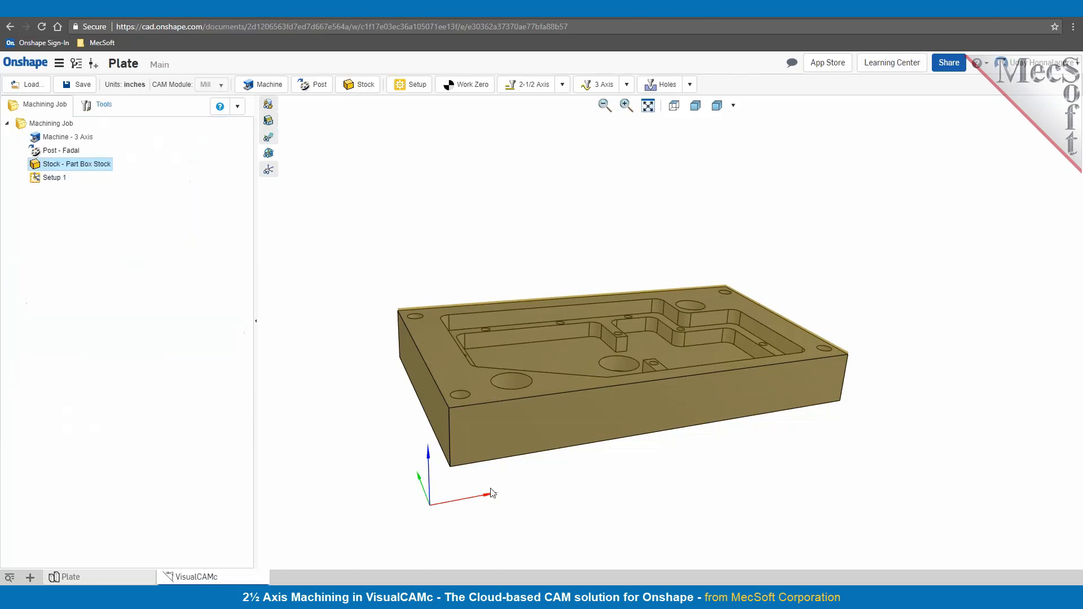
# - Inspect the stock around the plate, especially the extra material above the top face at a corner
pyautogui.moveTo(490, 504); pyautogui.dragTo(433, 498, button='right')
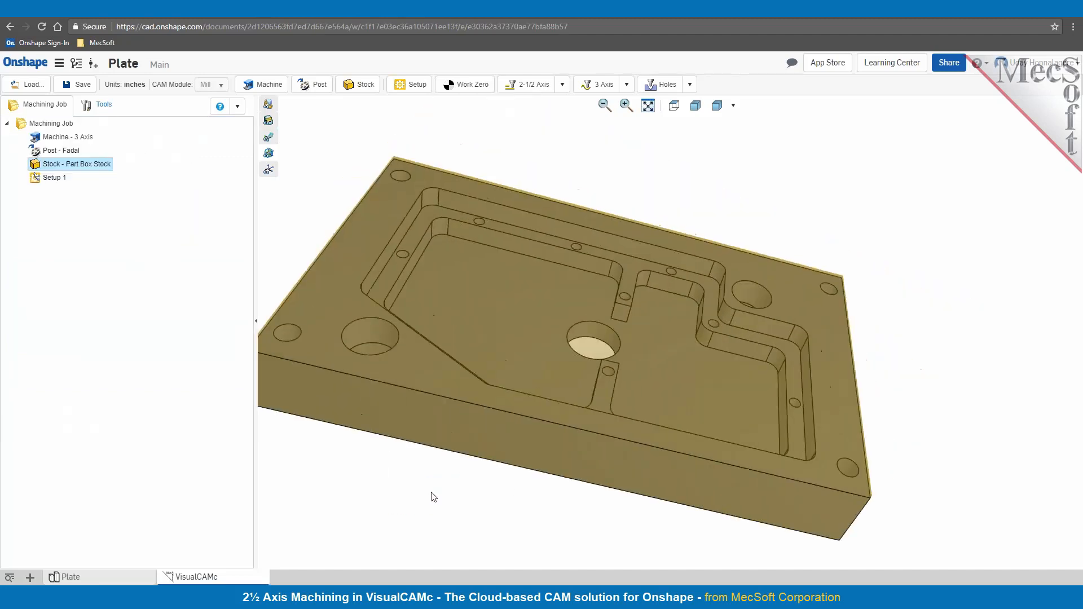
pyautogui.scroll(2, 640, 438)
pyautogui.scroll(-2, 640, 438)
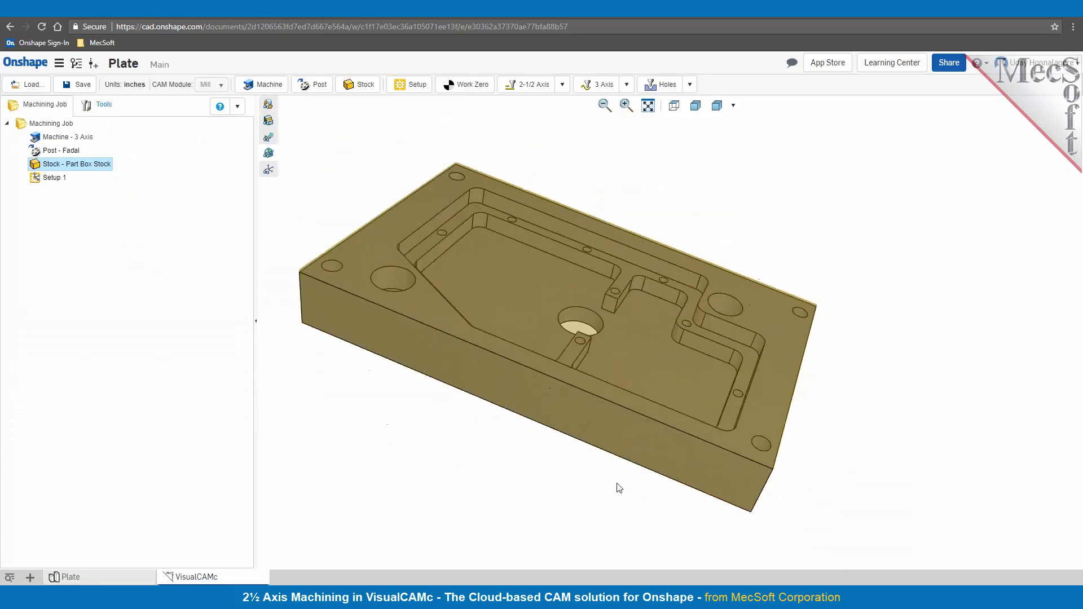
pyautogui.moveTo(616, 485); pyautogui.dragTo(713, 452, button='right')
pyautogui.moveTo(778, 467)
pyautogui.mouseDown(button='right')
pyautogui.moveTo(773, 445)
pyautogui.moveTo(785, 451)
pyautogui.mouseUp(button='right')
pyautogui.scroll(2, 306, 276)
pyautogui.scroll(4, 306, 272)
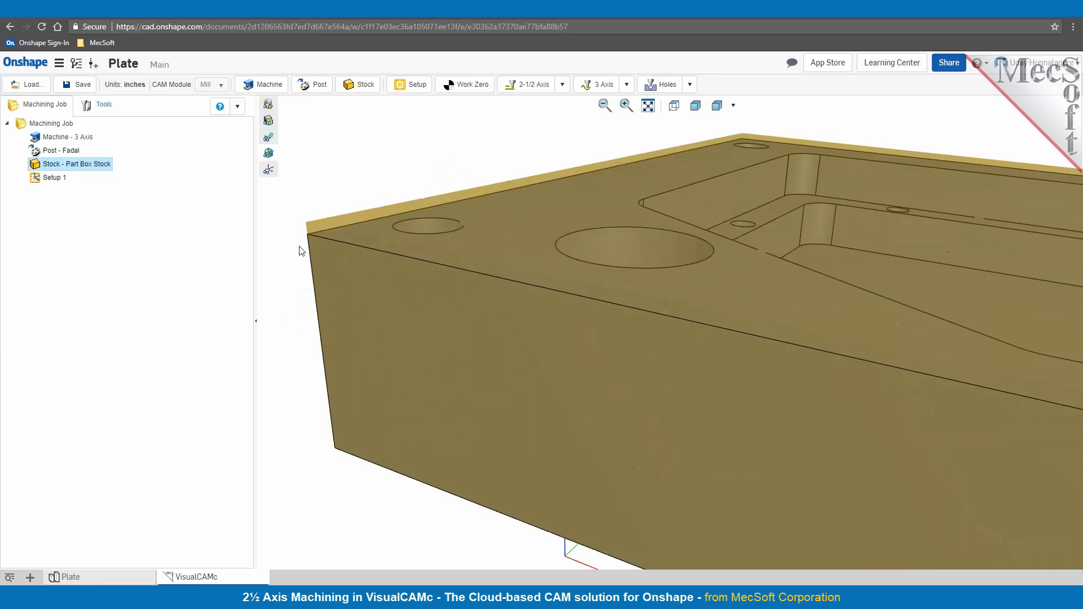
pyautogui.scroll(2, 310, 234)
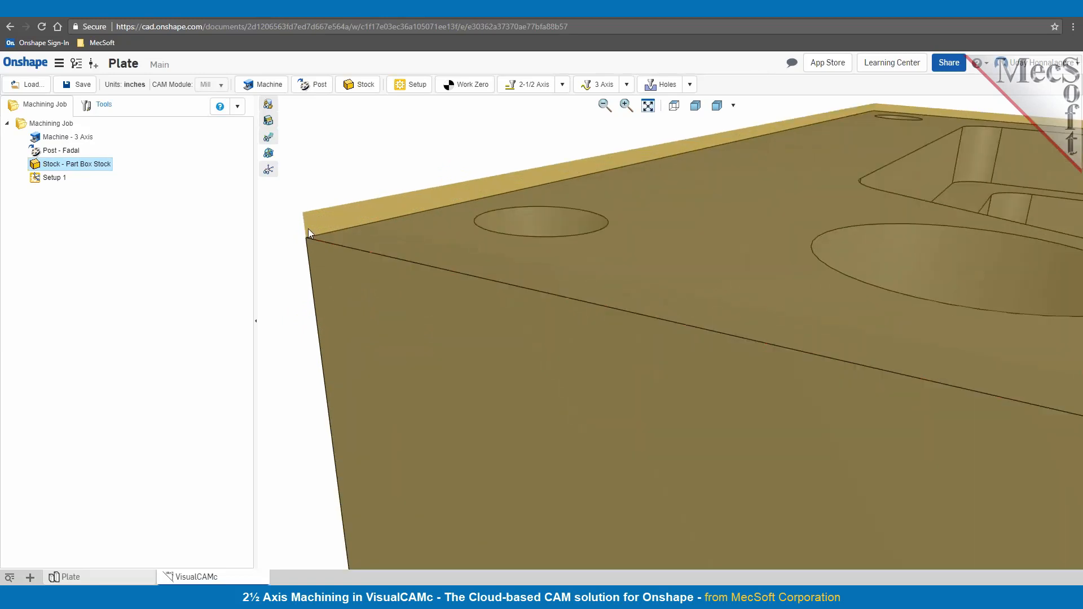
pyautogui.scroll(-3, 326, 289)
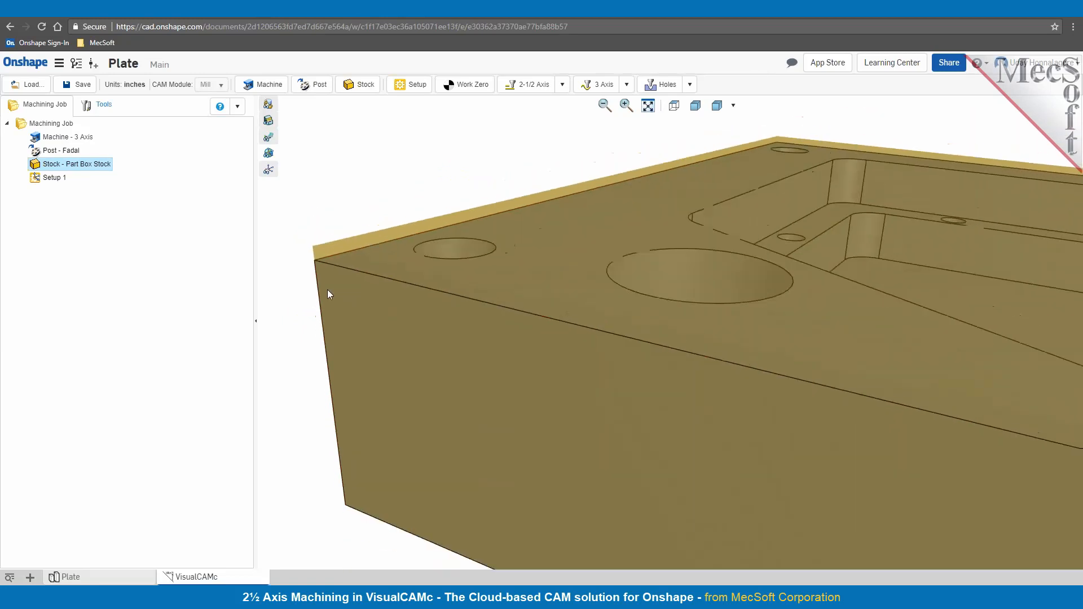
pyautogui.scroll(-4, 377, 307)
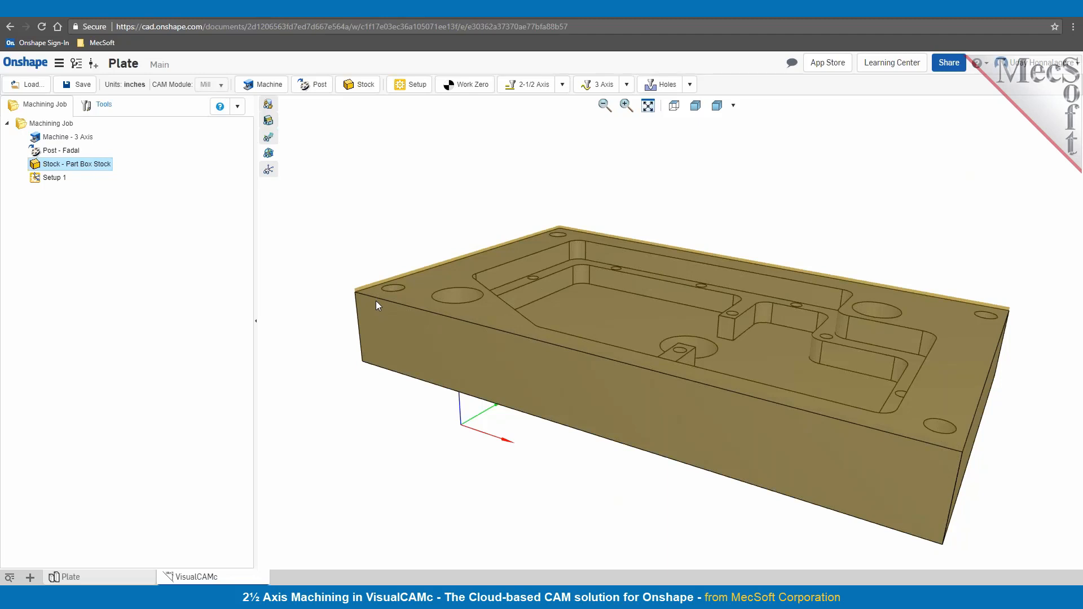
# - Define the work zero on the stock box at the highest Z face's South West corner and save it
pyautogui.click(472, 86)
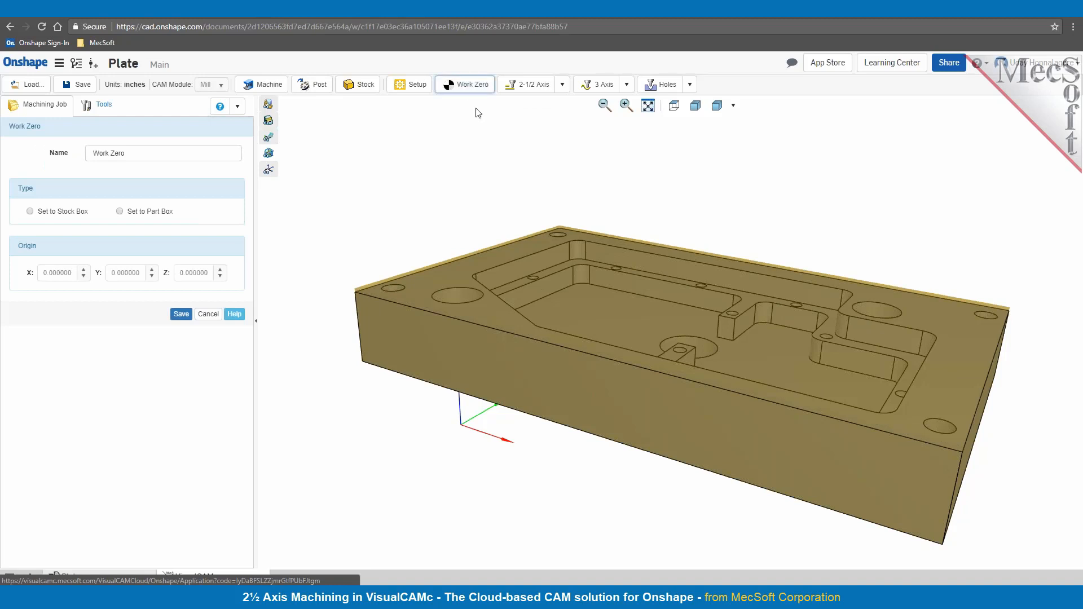
pyautogui.click(31, 211)
pyautogui.click(120, 212)
pyautogui.click(51, 213)
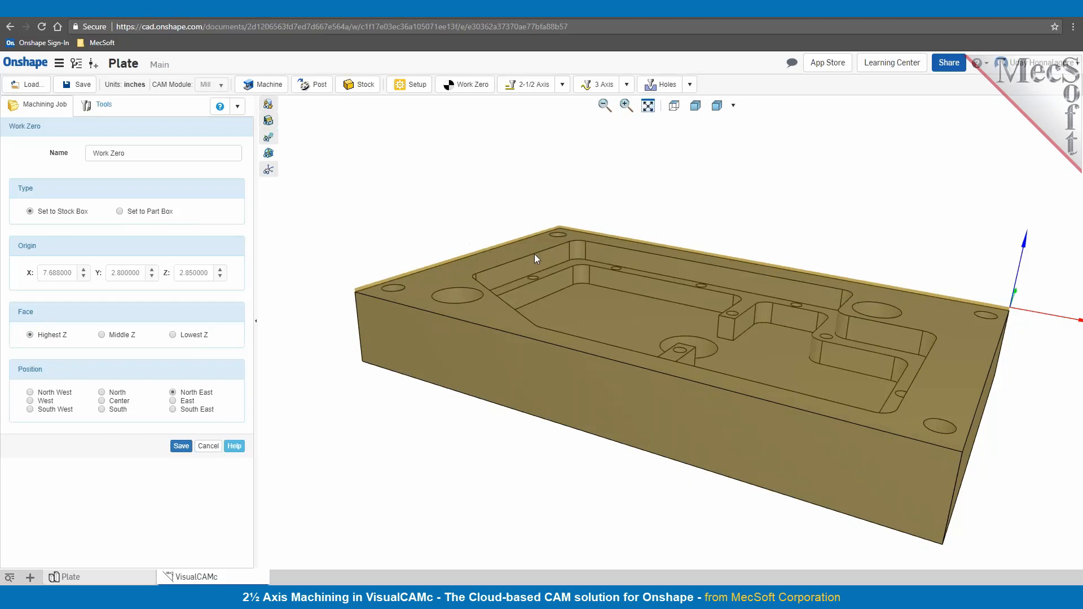
pyautogui.click(30, 410)
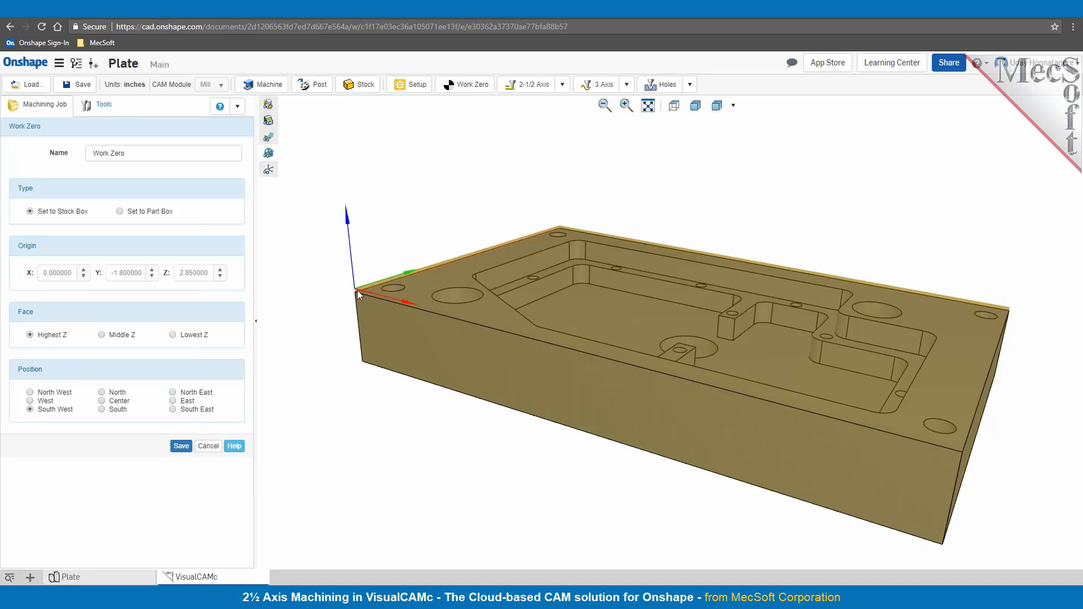
pyautogui.scroll(3, 360, 299)
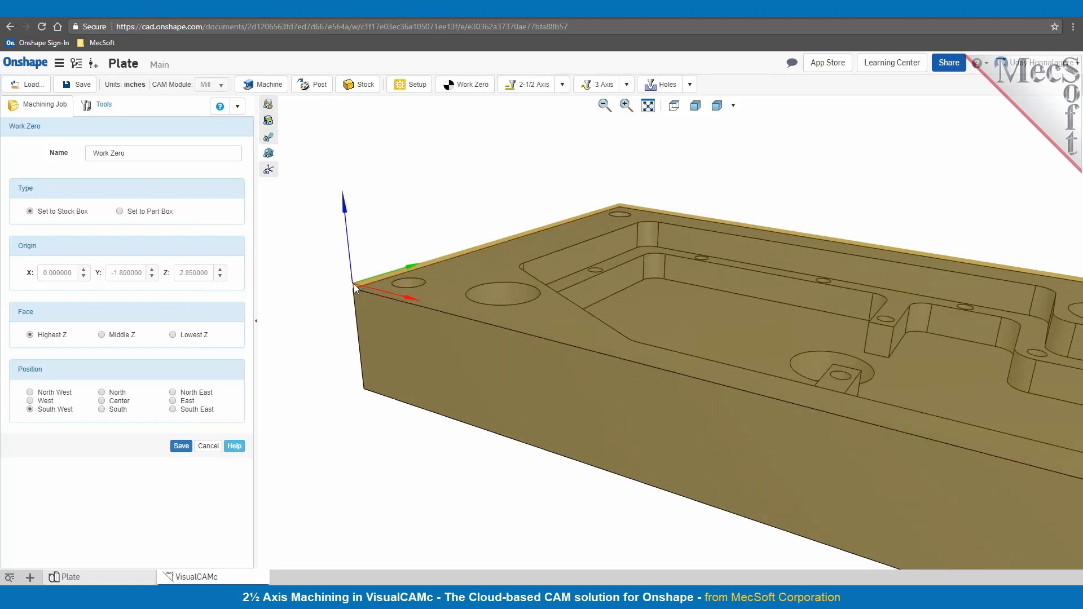
pyautogui.click(182, 446)
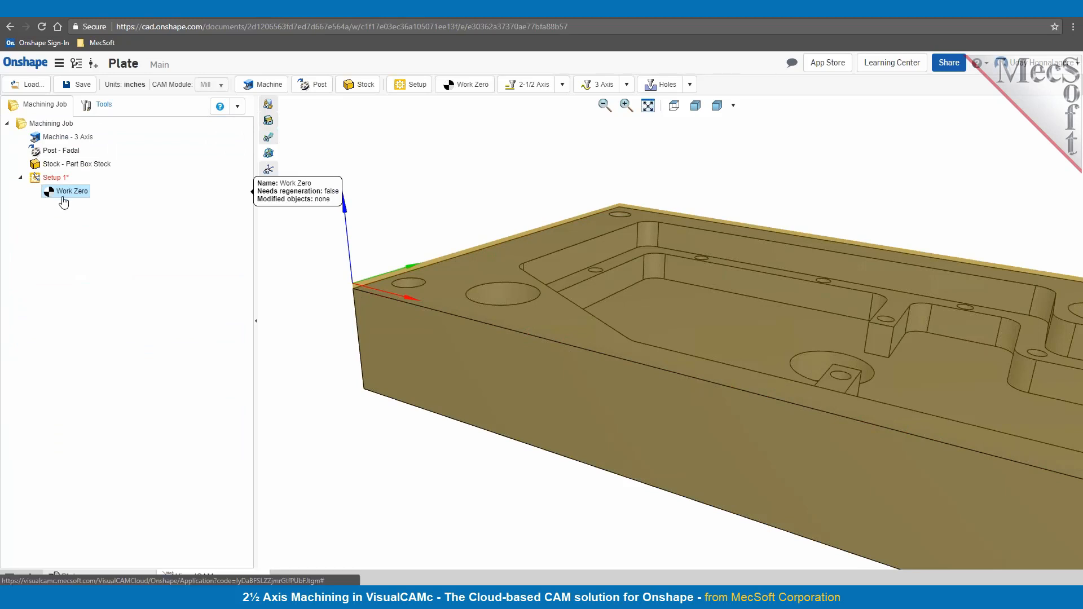
# - Review the mills and drills available in the document and the tools library, and return to the machining job
pyautogui.scroll(-5, 401, 420)
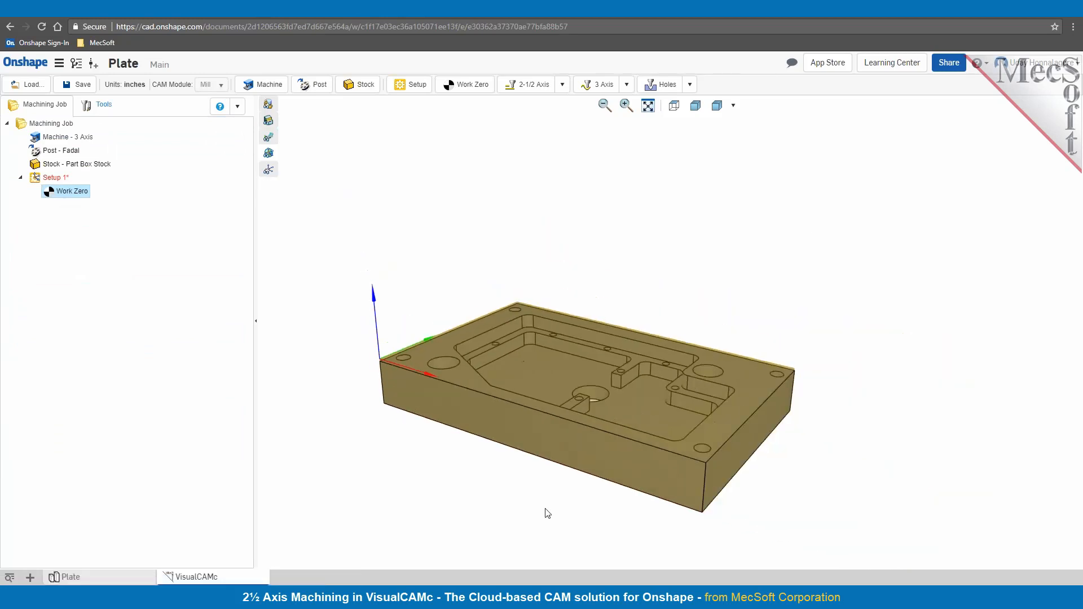
pyautogui.scroll(2, 540, 508)
pyautogui.scroll(-2, 540, 508)
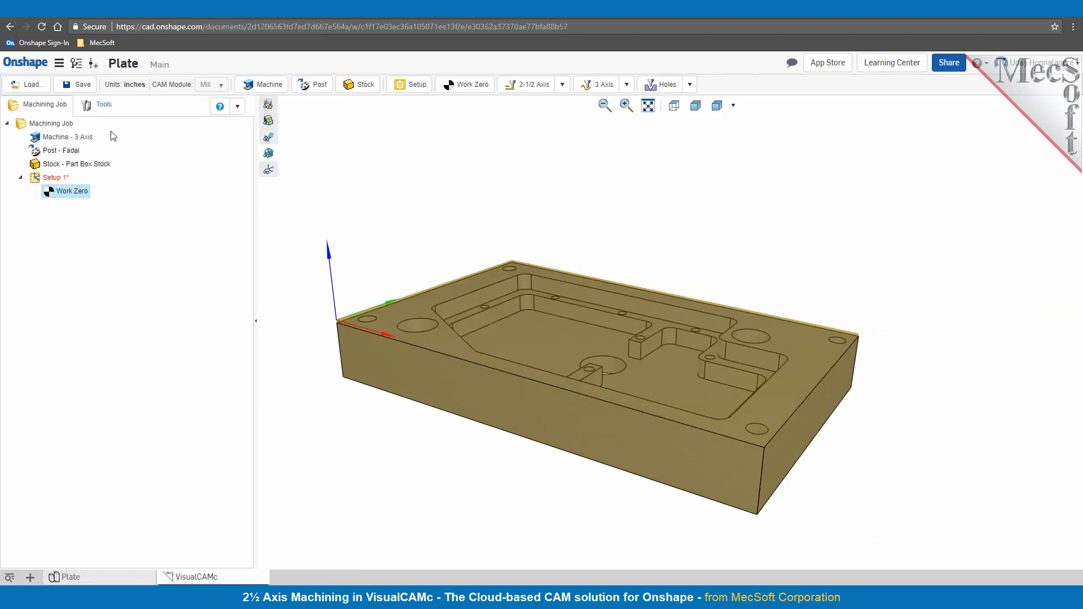
pyautogui.click(99, 112)
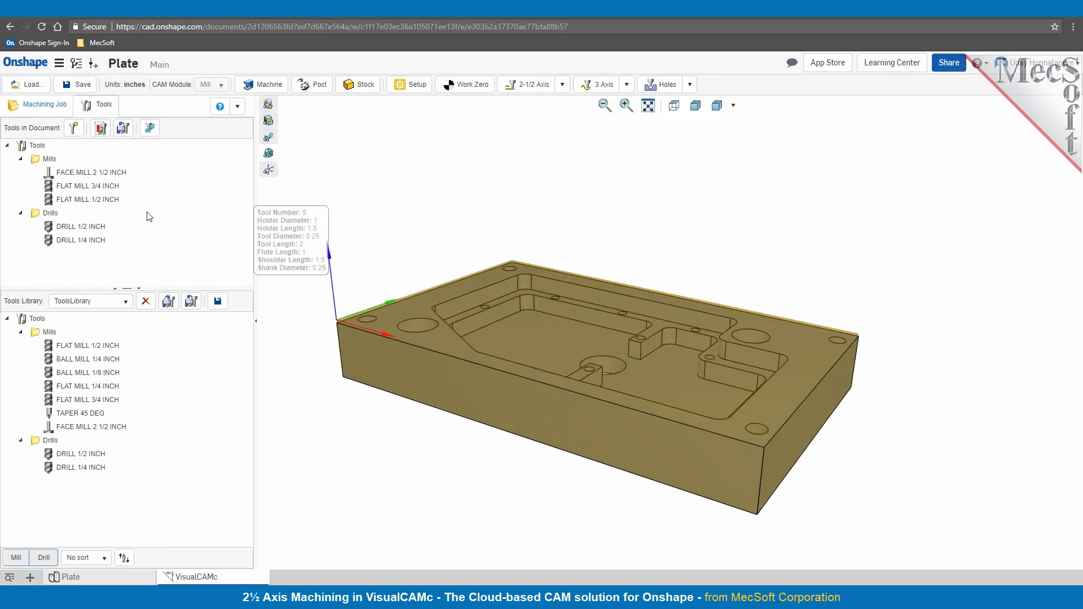
pyautogui.click(51, 107)
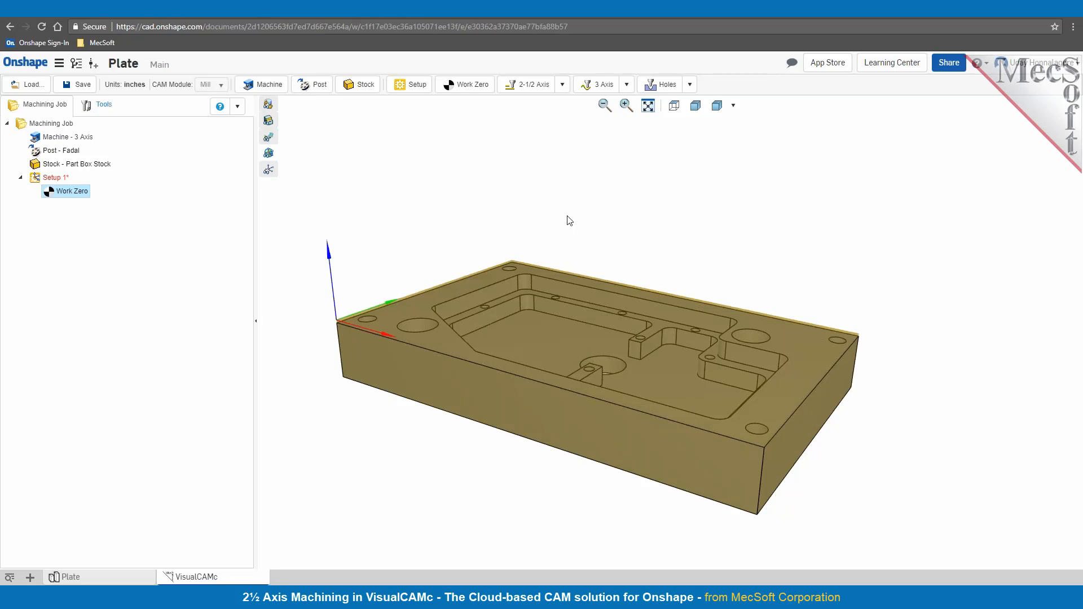
# - Start a 2½ axis Facing operation and choose the FACE MILL 2 1/2 INCH as its tool, checking the tool's definition
pyautogui.click(562, 85)
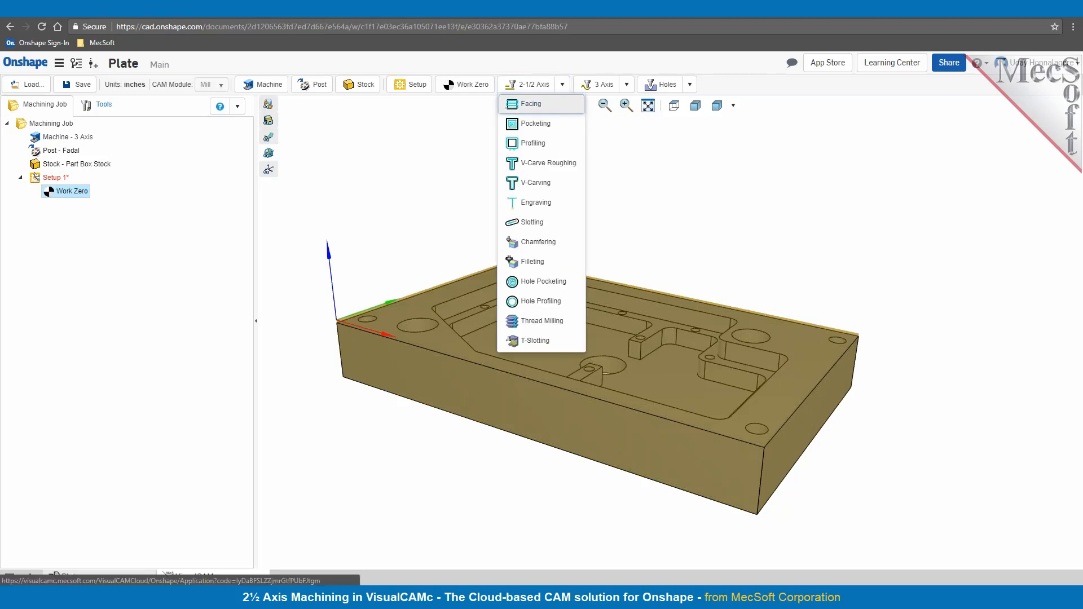
pyautogui.click(547, 112)
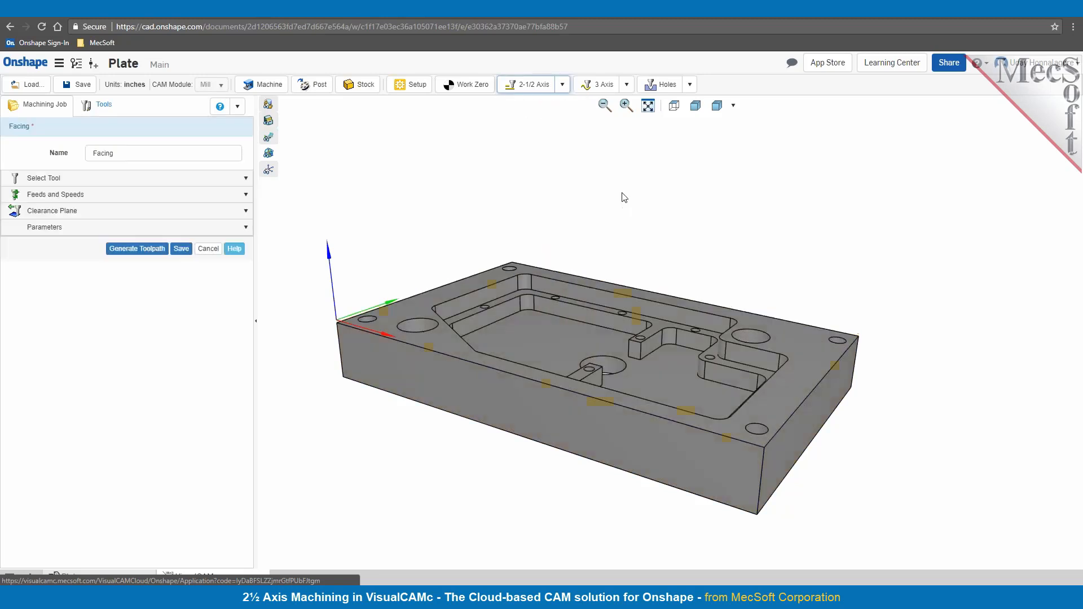
pyautogui.click(45, 177)
pyautogui.moveTo(55, 248)
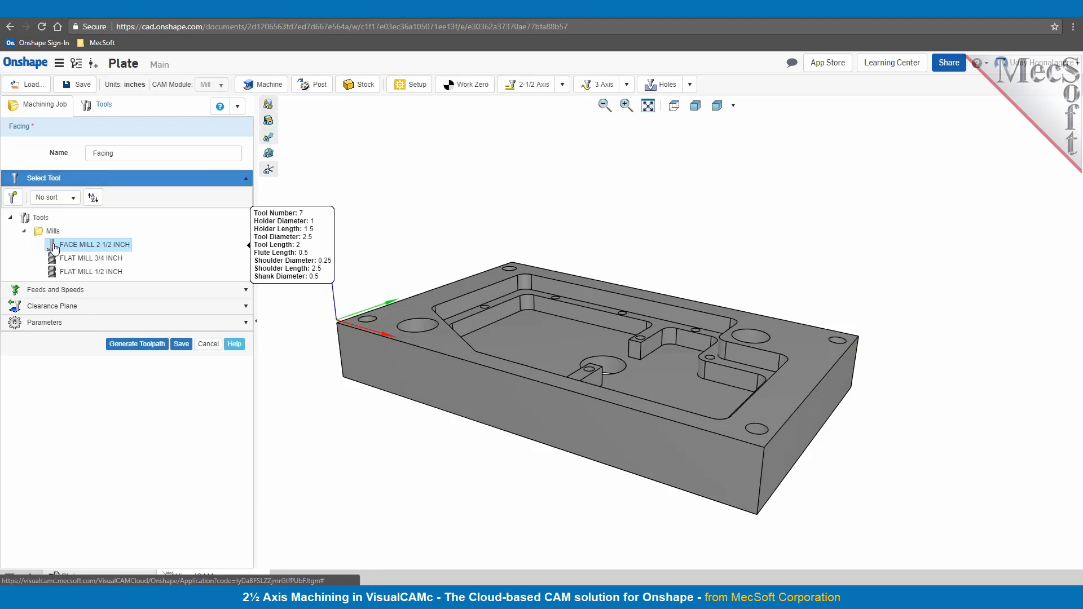
pyautogui.doubleClick(55, 247)
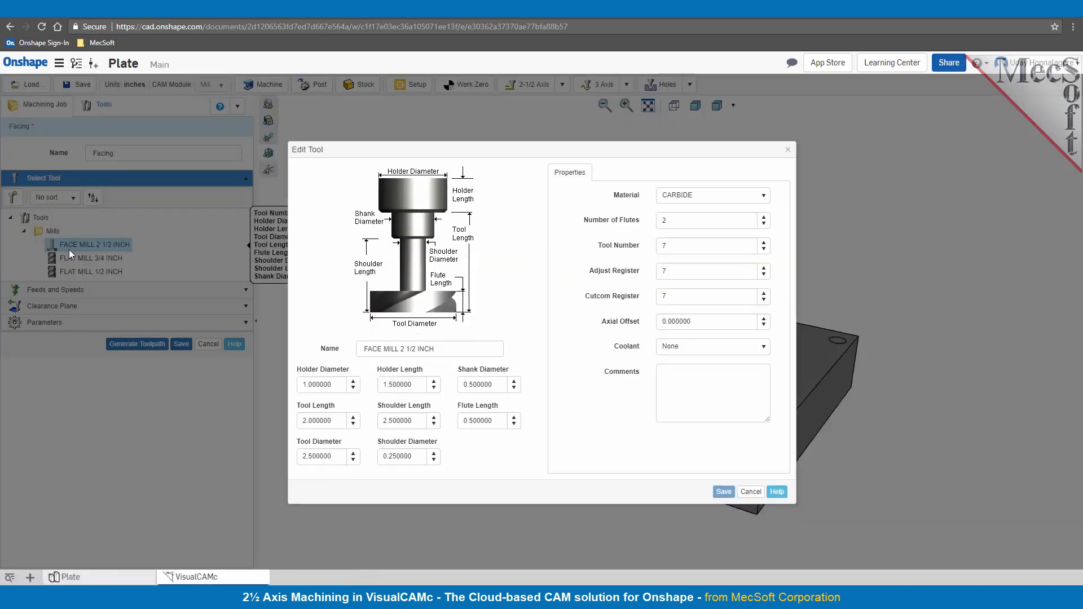
pyautogui.click(751, 492)
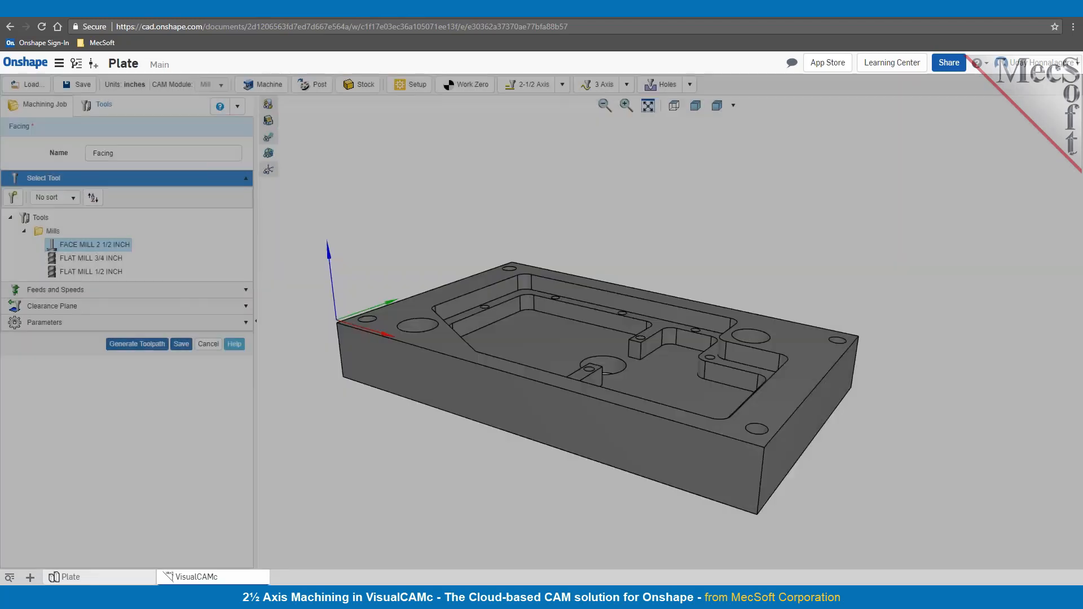
# - Set the facing spindle speed to 3000 rpm, cut feed to 20, engage feed to 10 and retract feed to 4 in/min
pyautogui.click(56, 290)
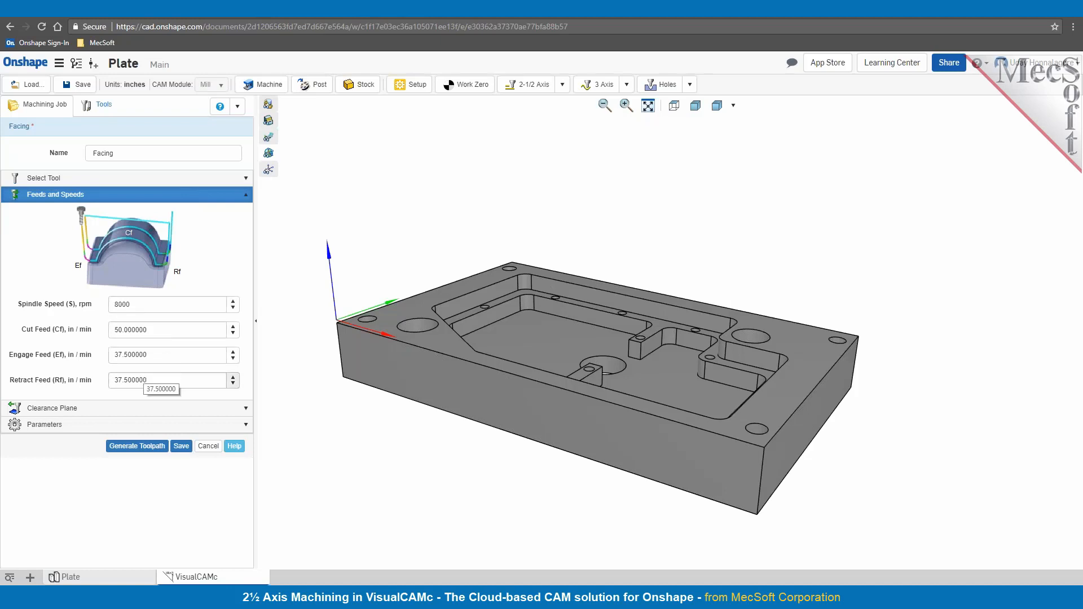
pyautogui.moveTo(129, 304); pyautogui.dragTo(101, 309)
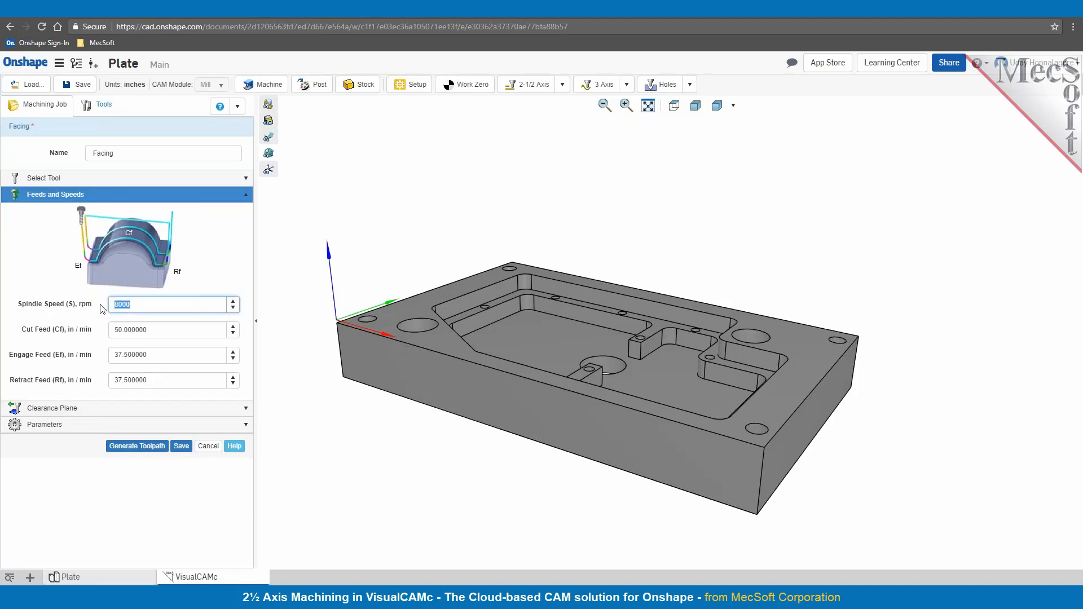
pyautogui.write('3000')
pyautogui.press('Tab')
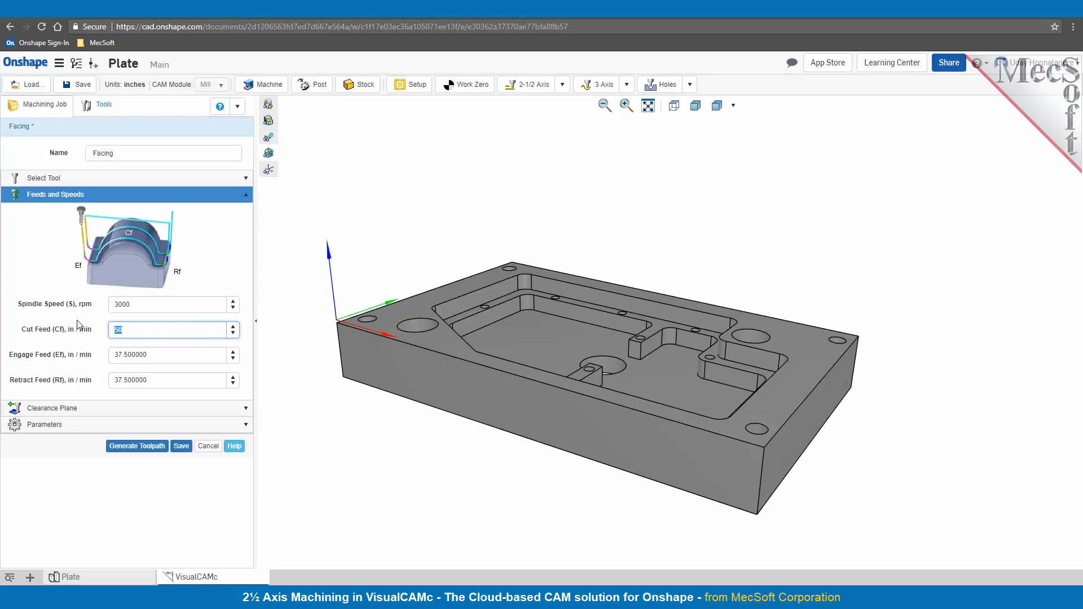
pyautogui.write('20')
pyautogui.press('Tab')
pyautogui.write('10')
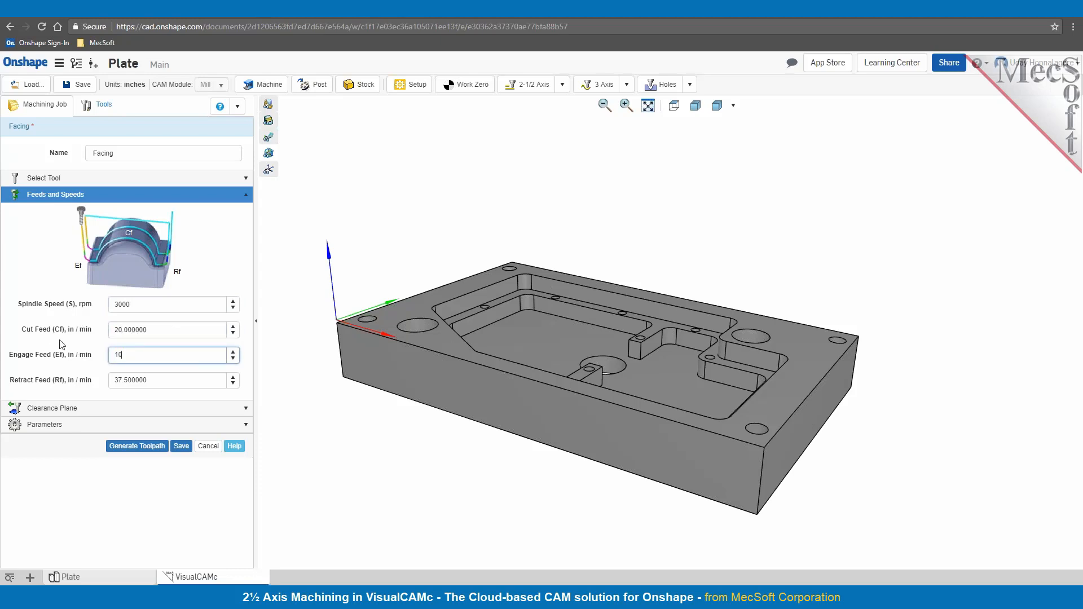
pyautogui.press('Tab')
pyautogui.write('4')
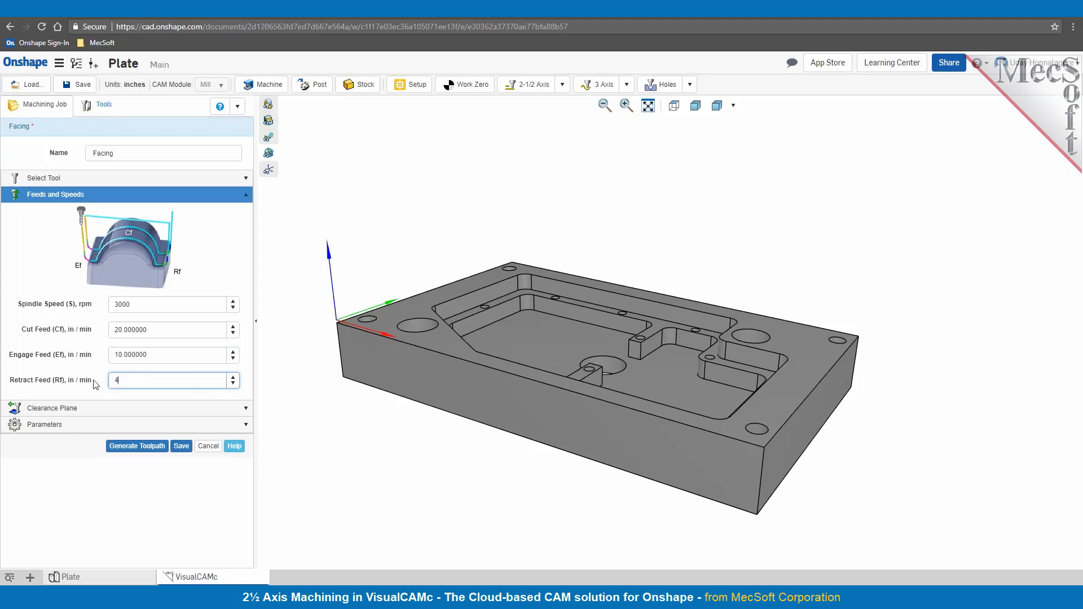
# - Check the facing clearance plane, and set linear cuts with mixed cut direction and a stepover of 50% of the tool diameter
pyautogui.click(107, 410)
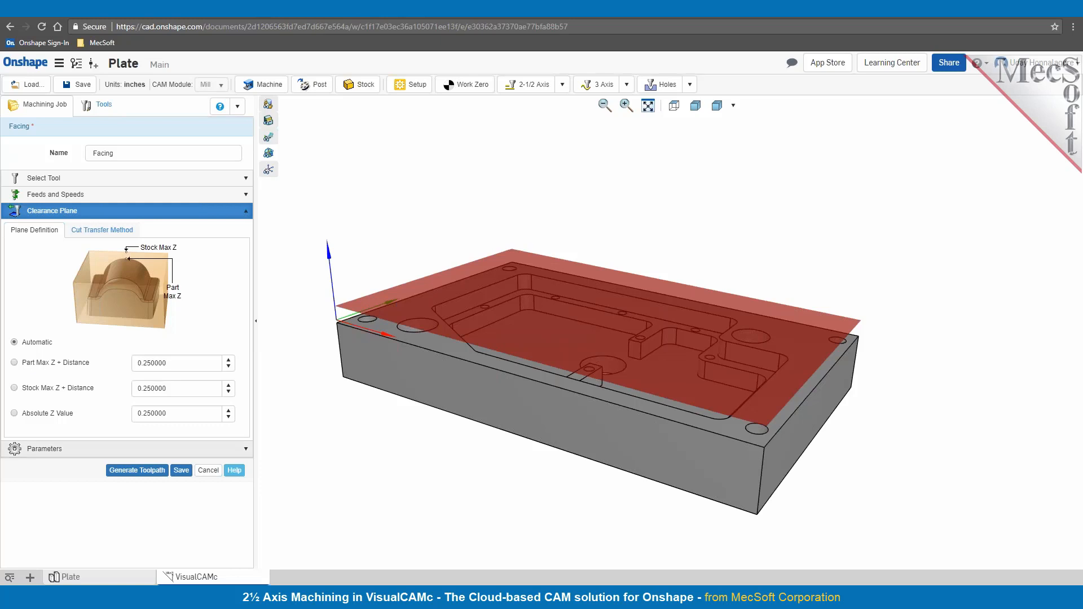
pyautogui.click(45, 449)
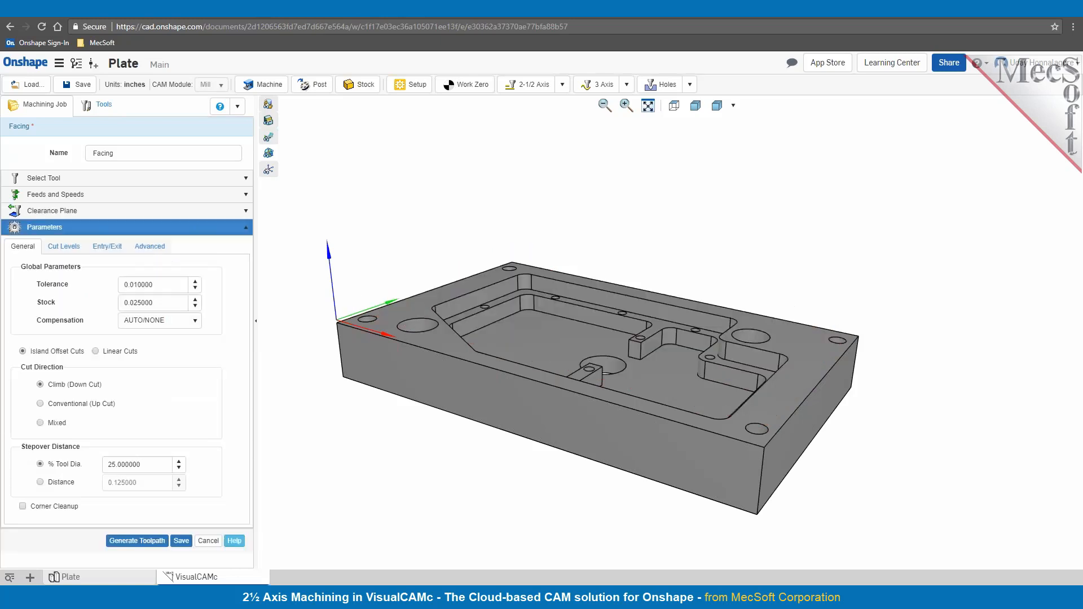
pyautogui.click(96, 351)
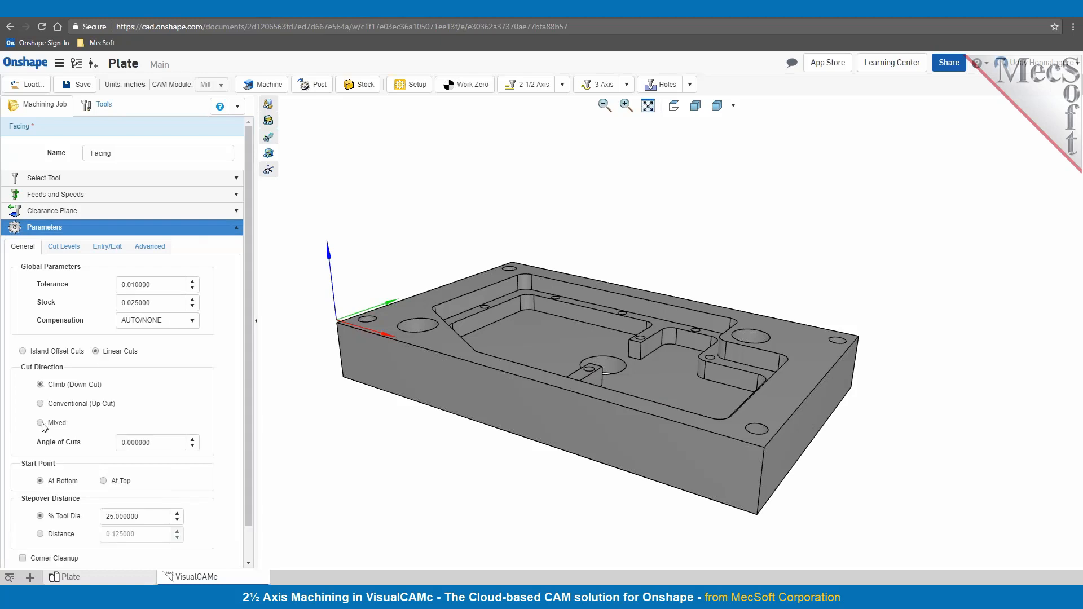
pyautogui.scroll(-1, 89, 453)
pyautogui.moveTo(145, 479); pyautogui.dragTo(93, 485)
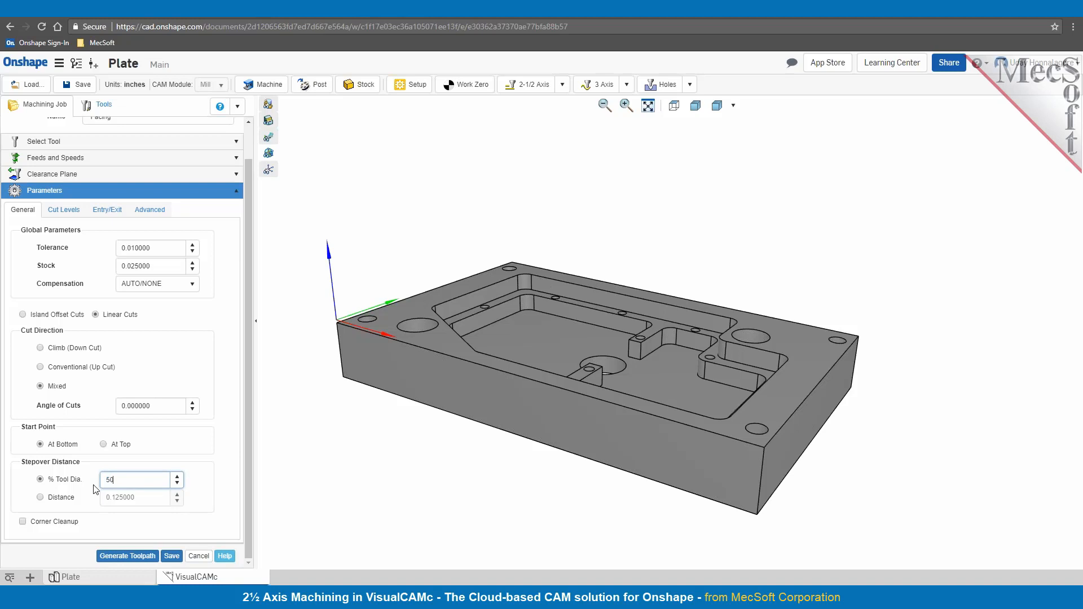
# - Set the location of the cut geometry to At Bottom and select the plate's outer top-face boundary as the facing region
pyautogui.click(65, 215)
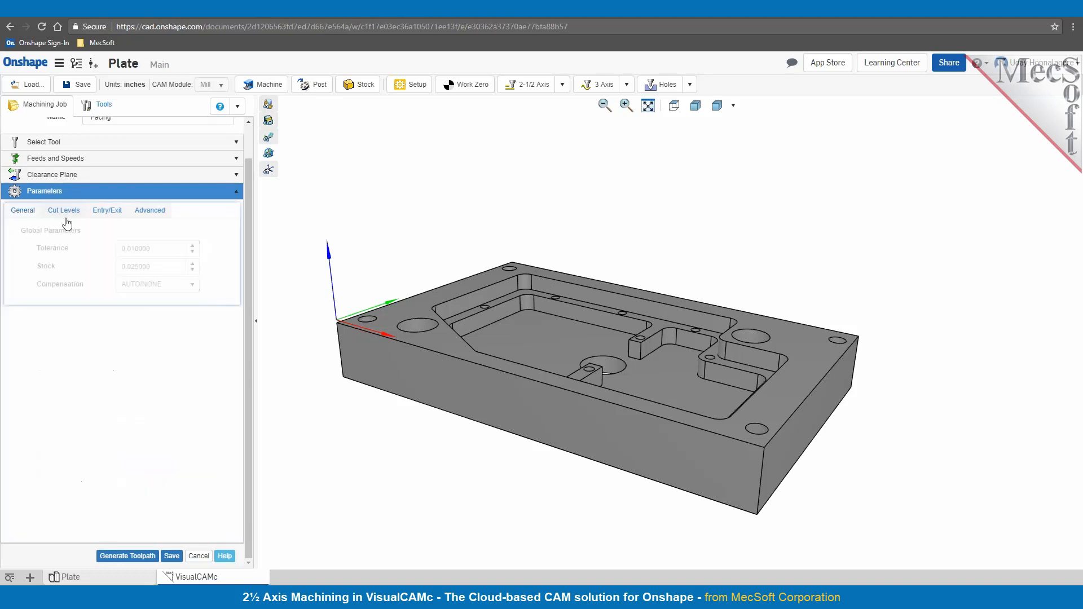
pyautogui.click(109, 286)
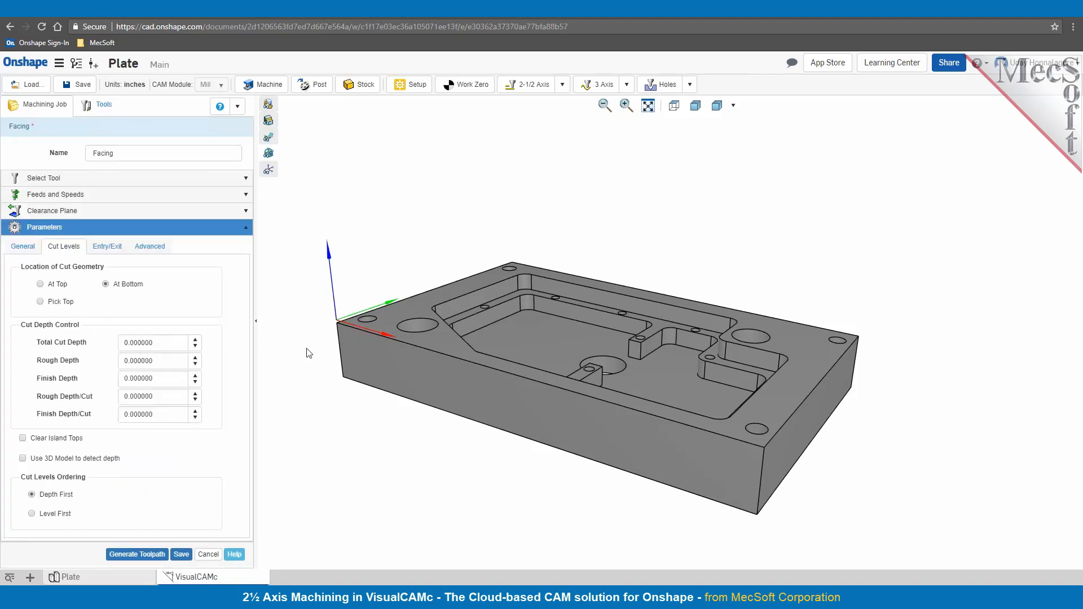
pyautogui.click(408, 343)
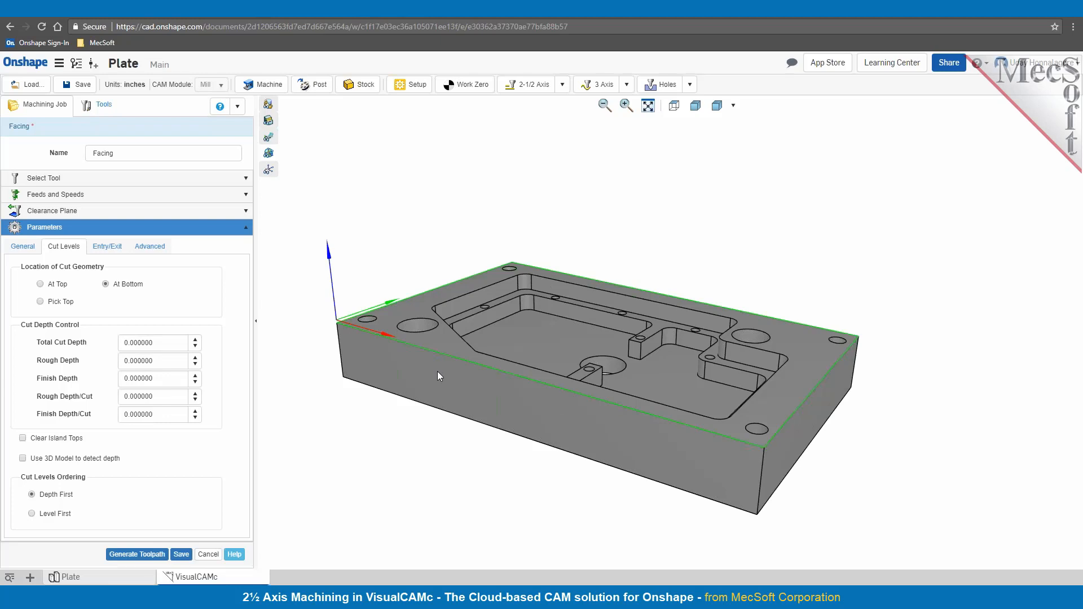
# - Set the facing entry to Lines & Arcs with a linear engage motion of length 1 and angle 0
pyautogui.click(105, 247)
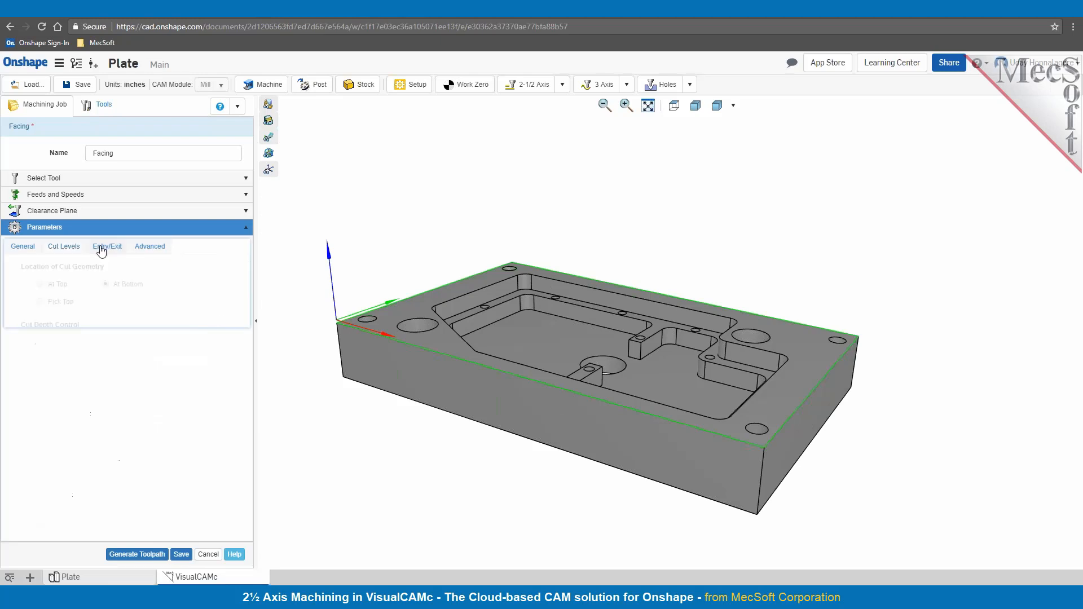
pyautogui.click(29, 290)
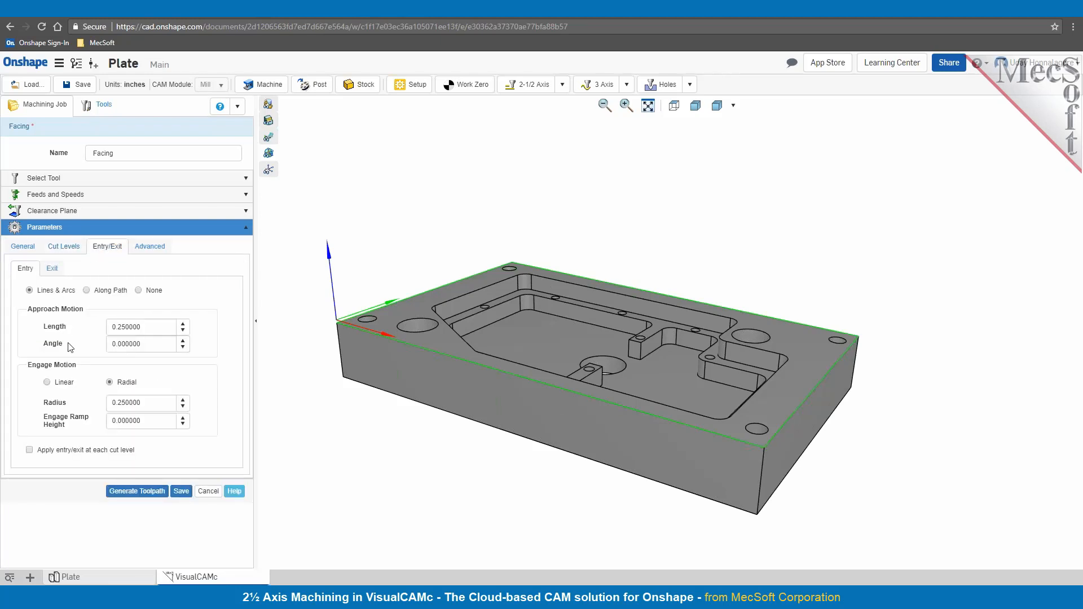
pyautogui.doubleClick(122, 402)
pyautogui.write('1')
pyautogui.press('Tab')
pyautogui.click(47, 381)
pyautogui.click(121, 402)
pyautogui.doubleClick(121, 403)
pyautogui.write('1')
pyautogui.moveTo(150, 420); pyautogui.dragTo(94, 421)
pyautogui.write('0')
# - Set the facing exit to Lines & Arcs with a linear retract motion of length 1 and angle 0
pyautogui.click(52, 269)
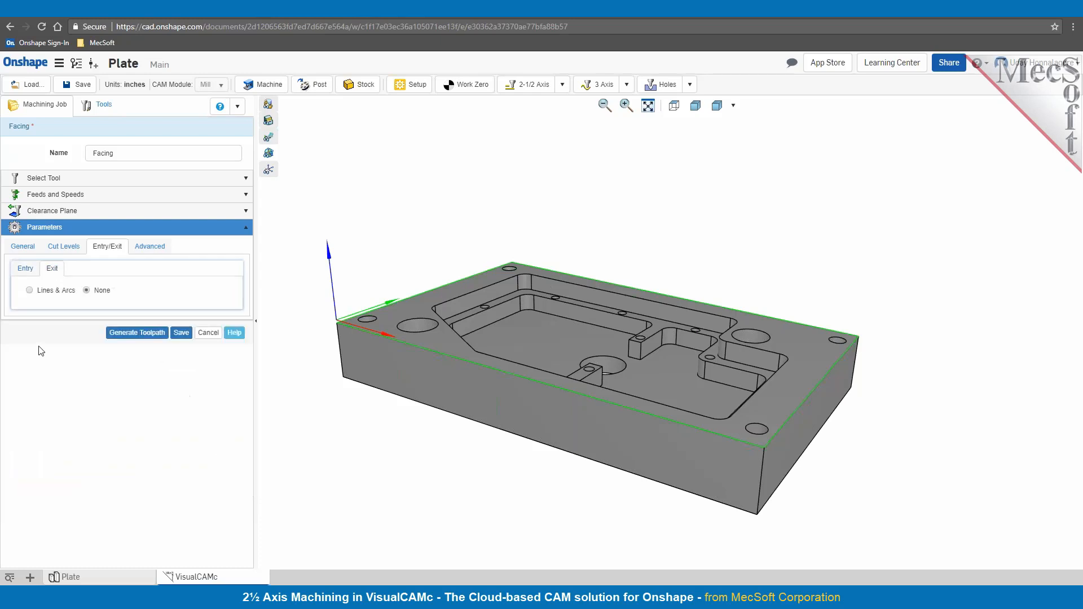
pyautogui.click(29, 290)
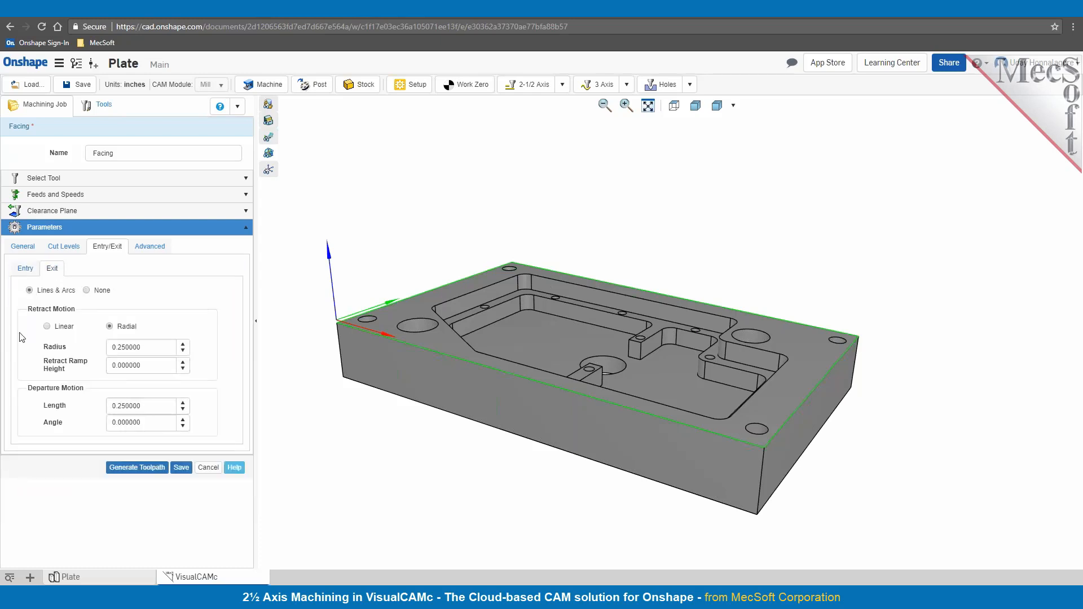
pyautogui.click(47, 326)
pyautogui.click(107, 349)
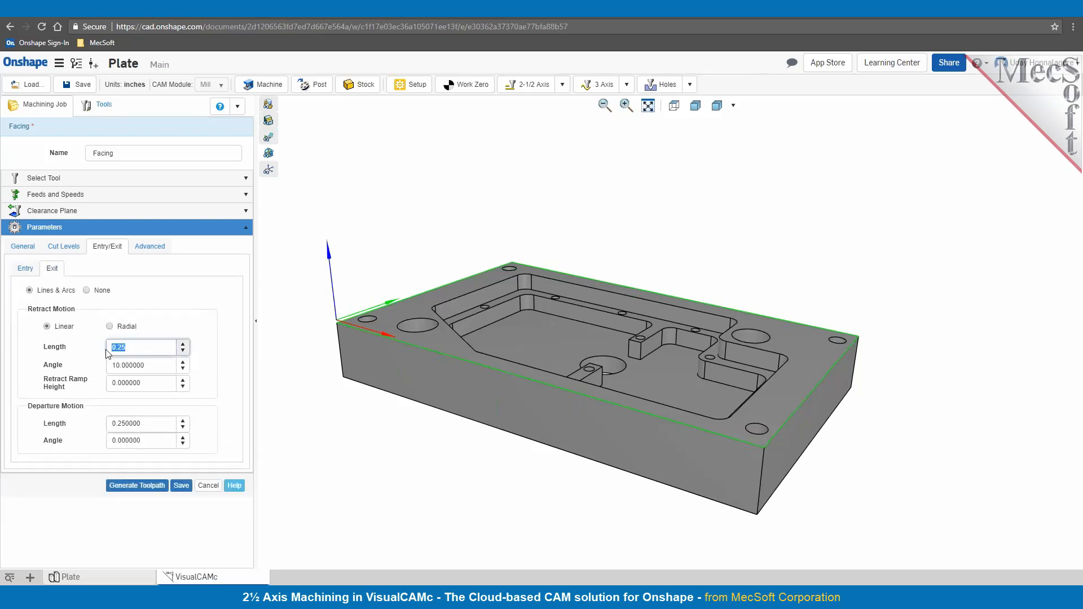
pyautogui.write('1')
pyautogui.press('Tab')
pyautogui.write('0')
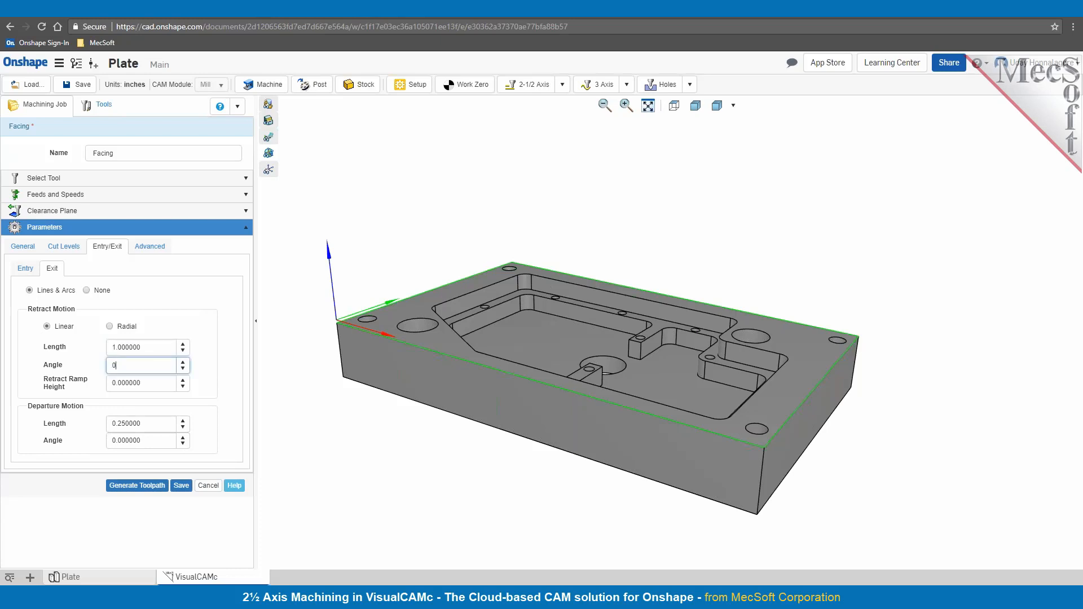
# - Generate the facing toolpath and inspect its passes over the plate's top face
pyautogui.click(142, 486)
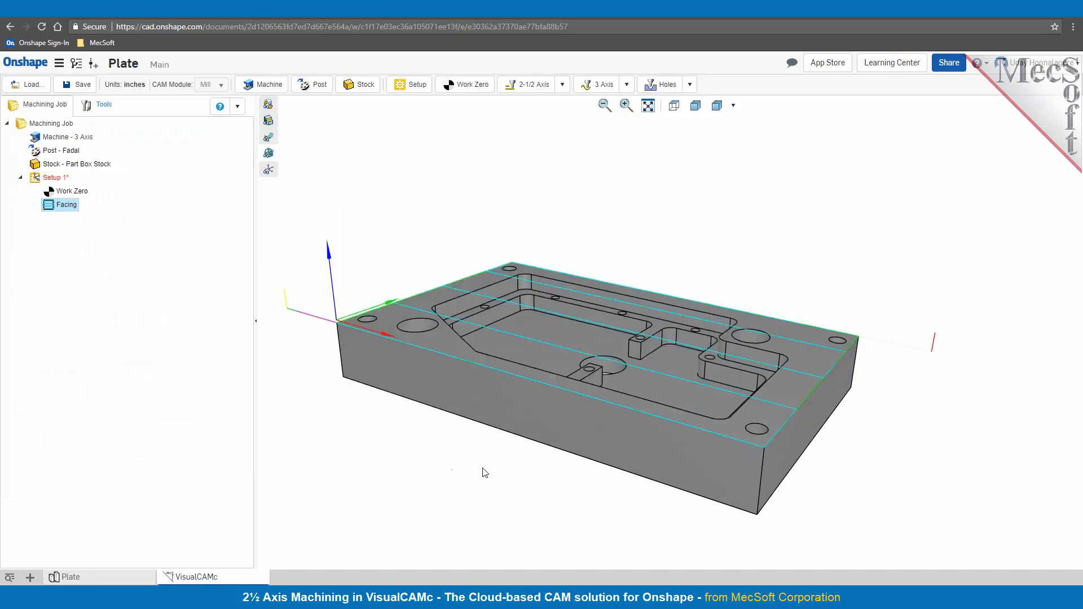
pyautogui.scroll(-4, 486, 471)
pyautogui.scroll(4, 522, 515)
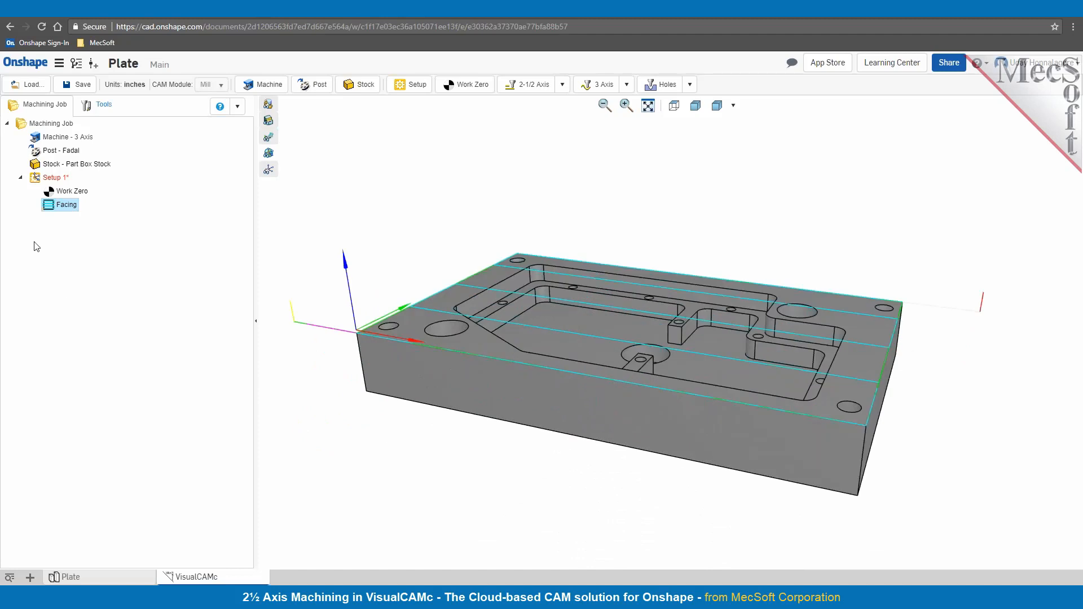
# - Simulate the facing toolpath on the plate and exit the simulation
pyautogui.rightClick(62, 205)
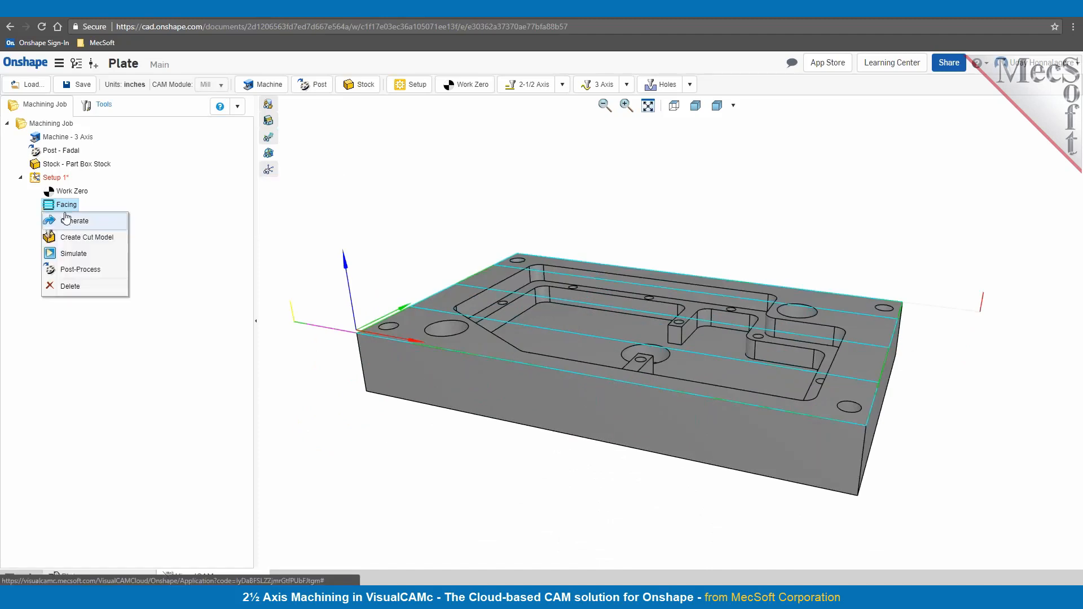
pyautogui.click(76, 255)
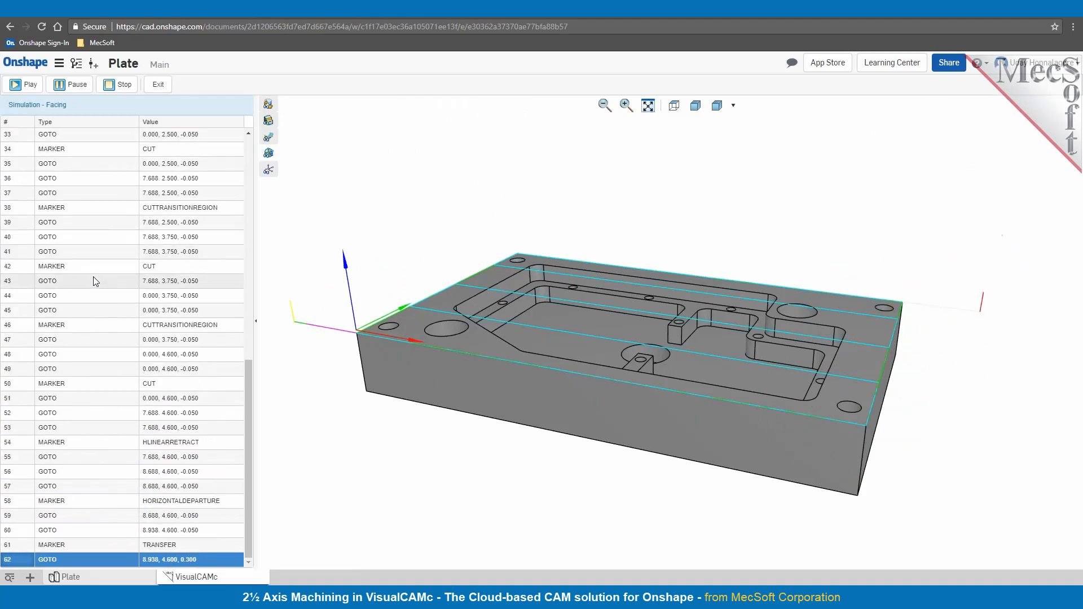
pyautogui.scroll(-1, 405, 432)
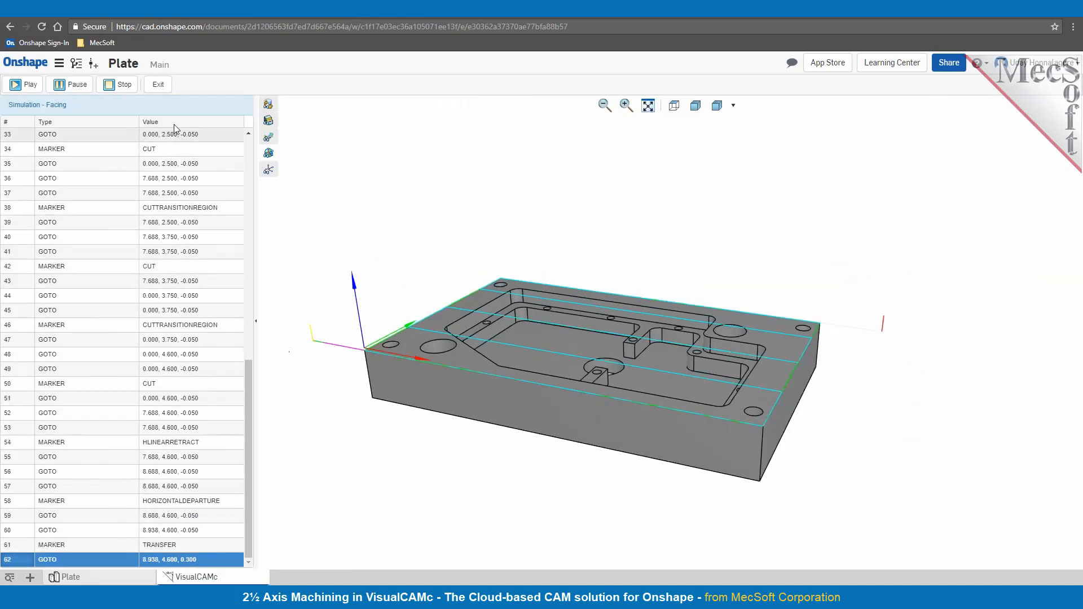
pyautogui.click(158, 85)
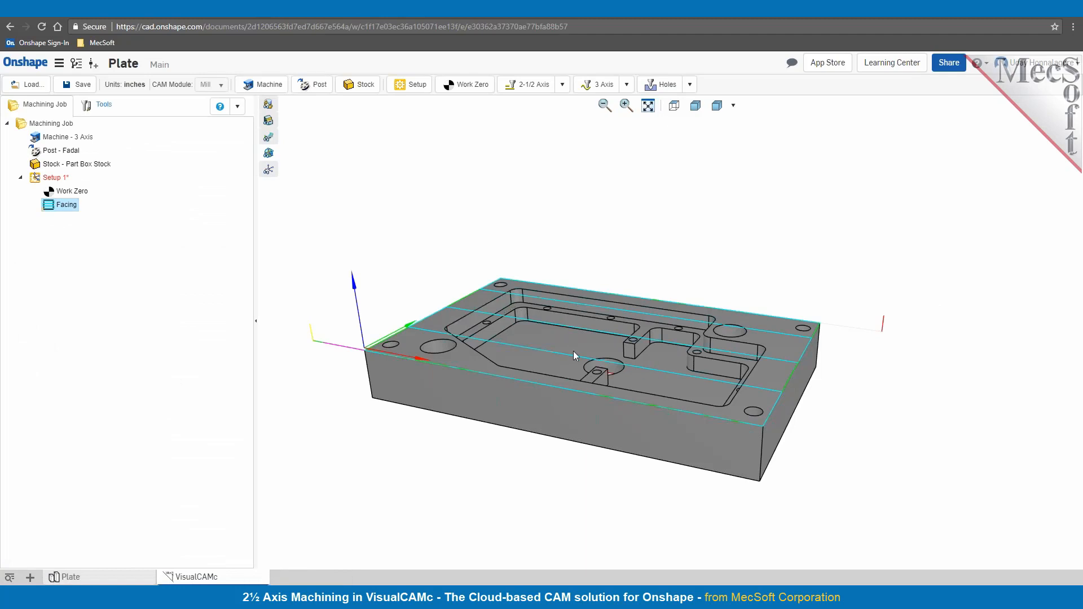
# - Start a 2½ axis Pocketing operation and choose the FLAT MILL 3/4 INCH as its tool
pyautogui.click(562, 85)
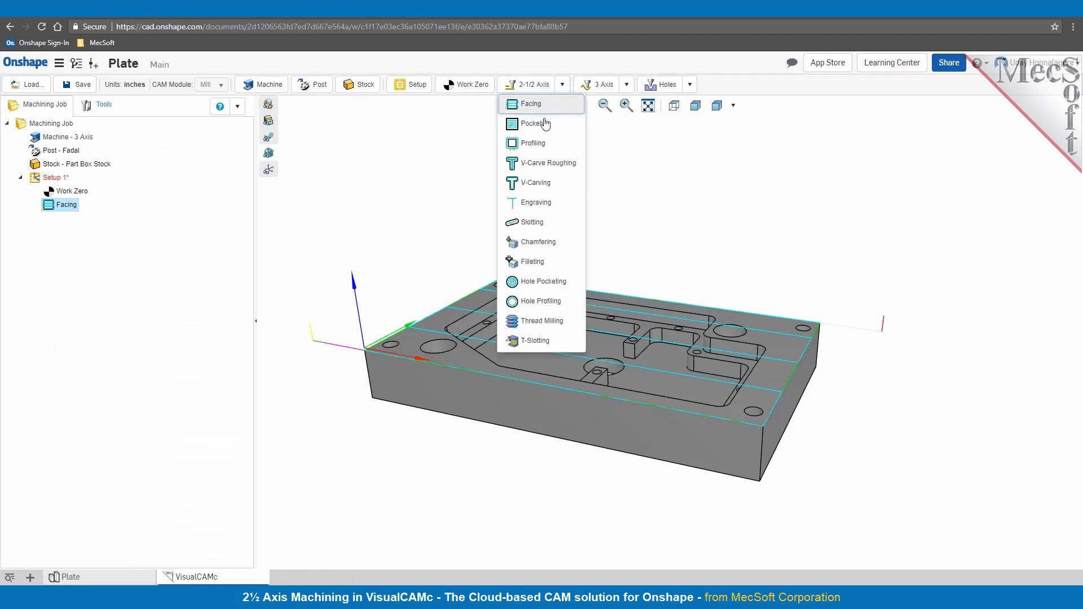
pyautogui.click(543, 125)
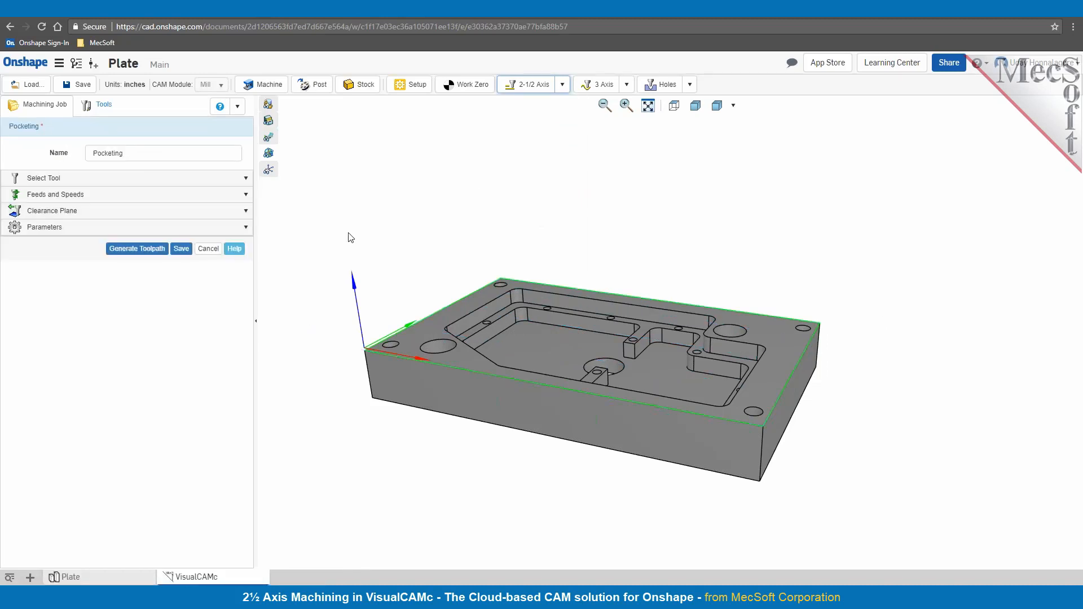
pyautogui.click(44, 178)
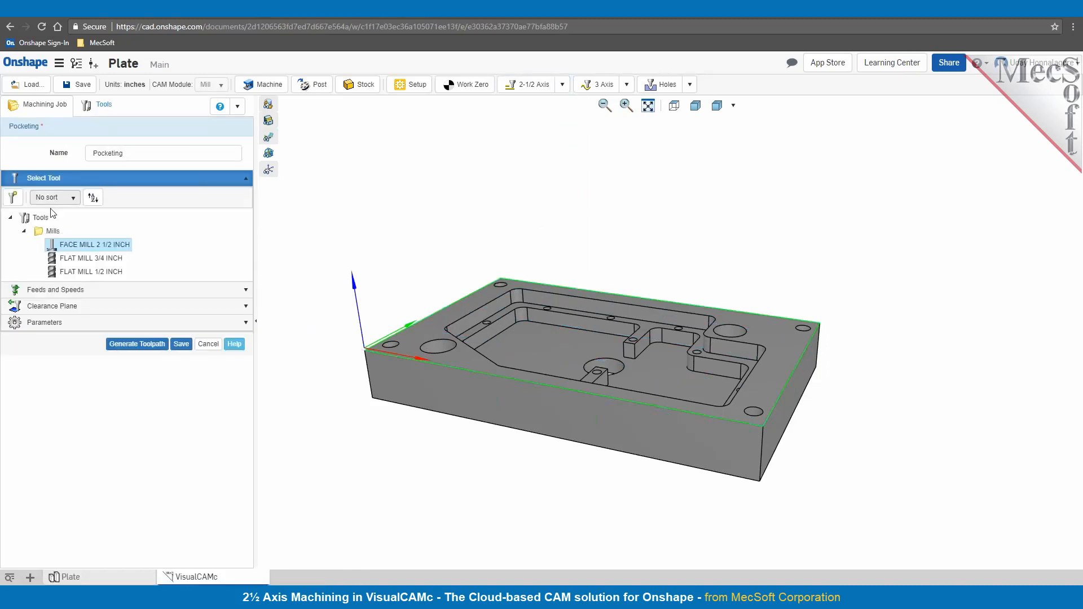
pyautogui.click(90, 257)
pyautogui.moveTo(399, 483); pyautogui.dragTo(462, 495)
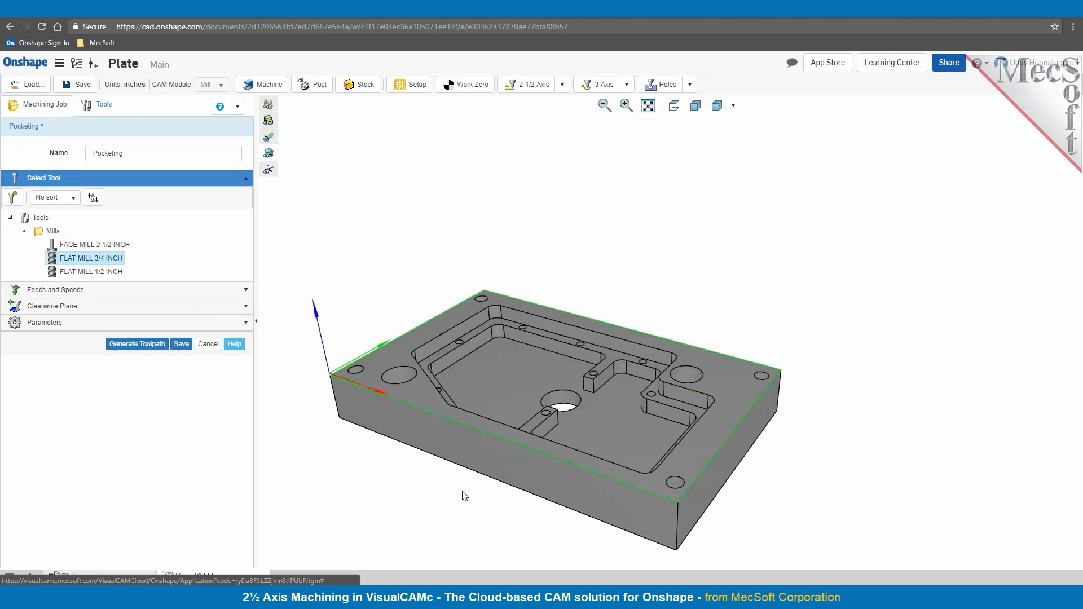
# - Review the pocketing feeds and clearance plane, and select the upper outline of the plate's central pocket as the cut region
pyautogui.click(109, 290)
pyautogui.click(114, 416)
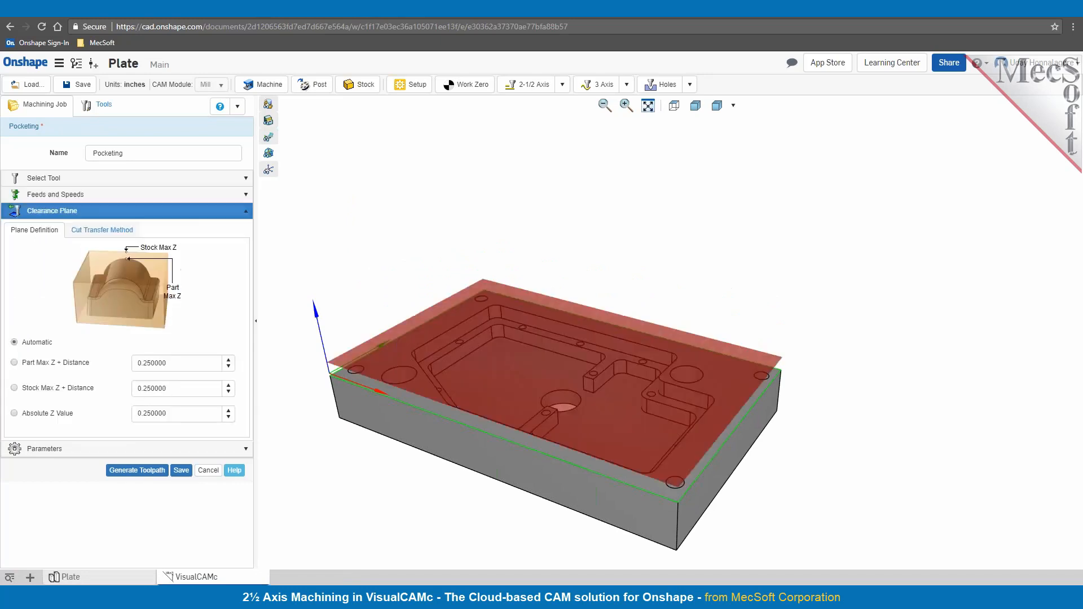
pyautogui.click(131, 452)
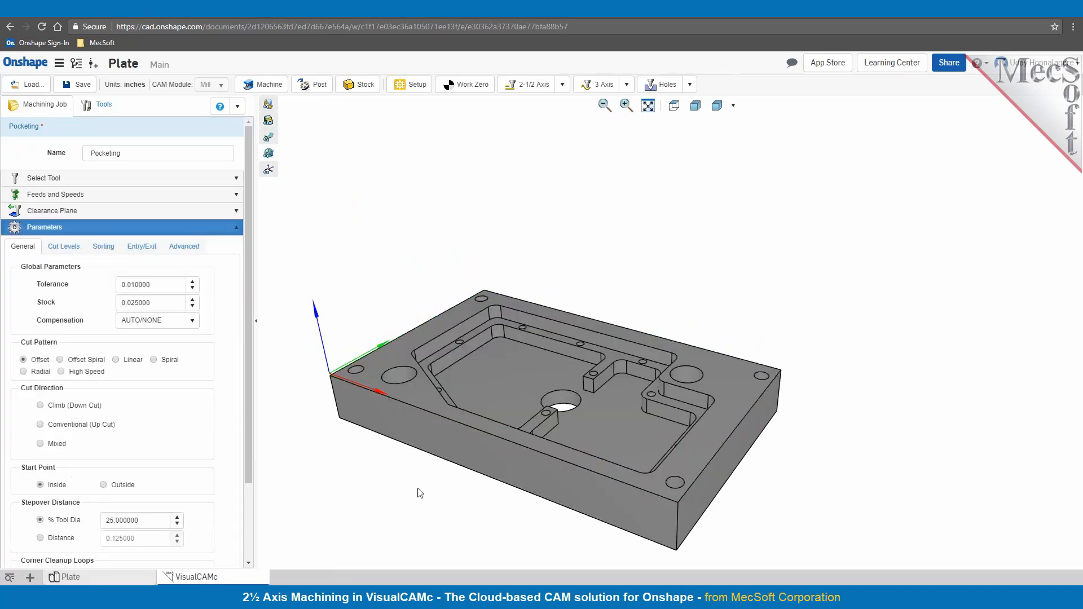
pyautogui.scroll(5, 420, 497)
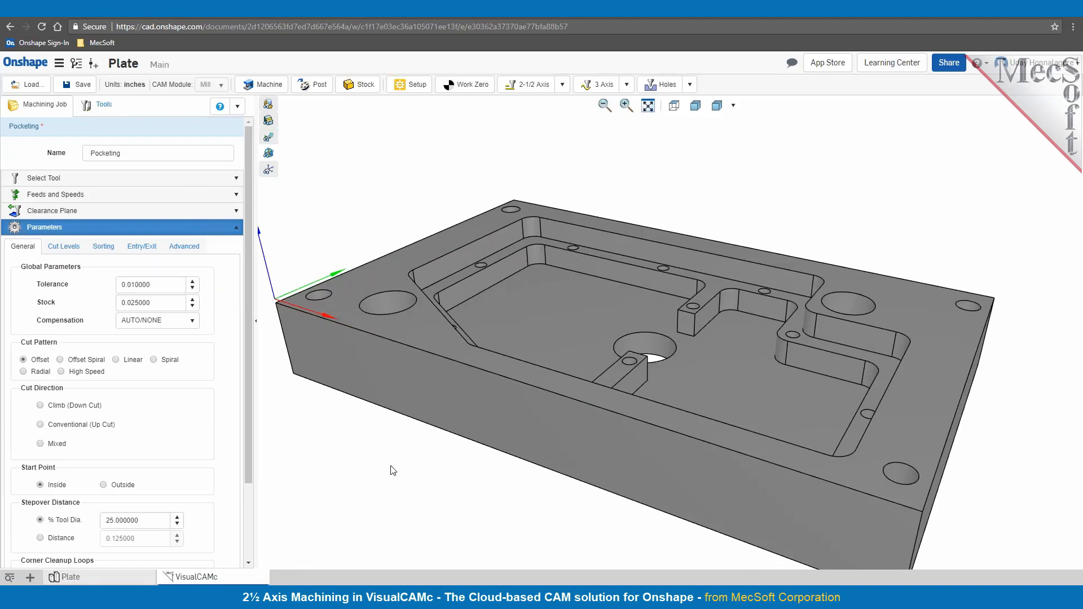
pyautogui.click(440, 258)
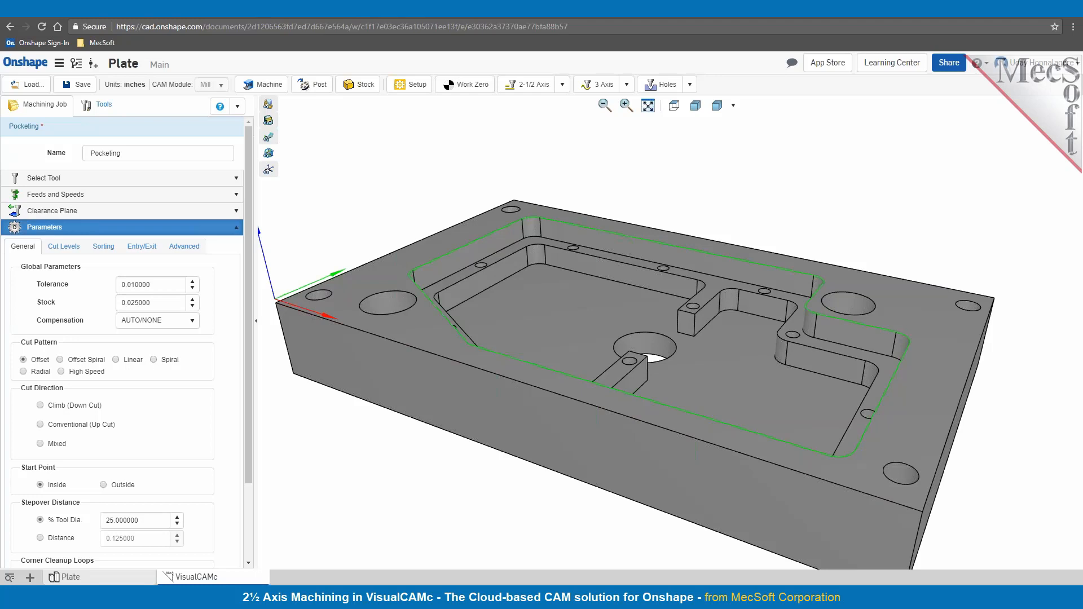
# - Set the pocketing cut pattern to High Speed with Climb (Down Cut) direction and a stepover of 35% of tool diameter
pyautogui.click(61, 371)
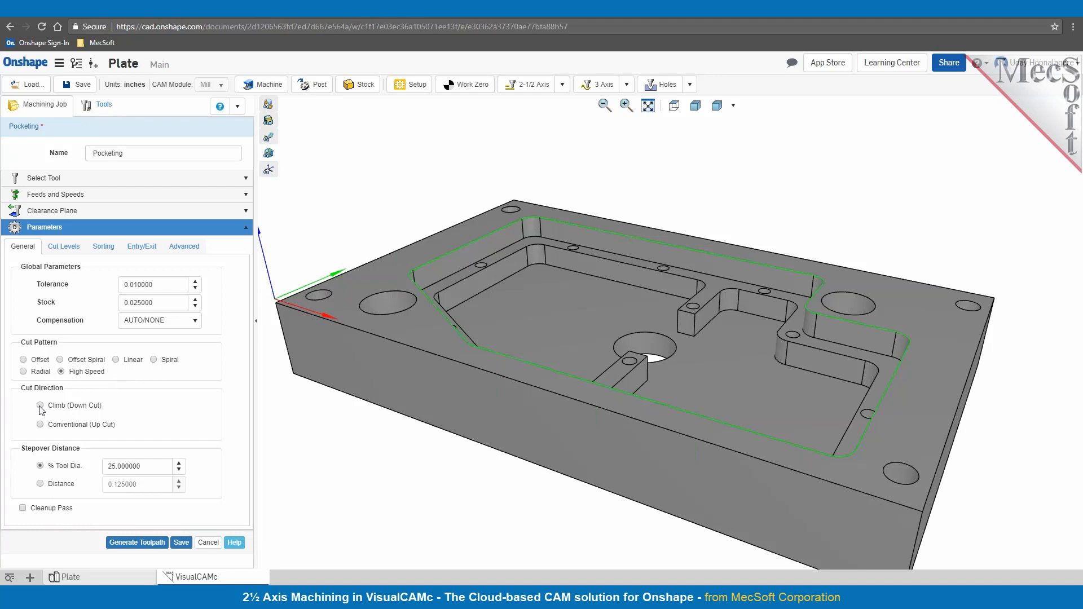
pyautogui.doubleClick(112, 466)
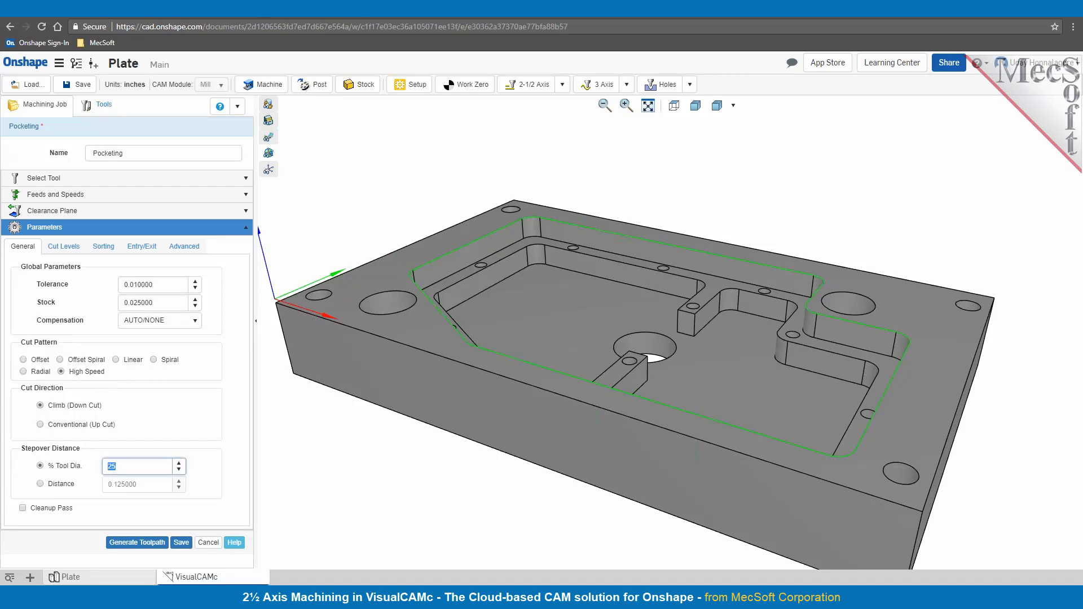
pyautogui.write('35')
# - Set the total cut depth, rough depth and rough depth per cut to 0.33 with finish depth 0, and generate the high-speed pocketing toolpath
pyautogui.click(64, 246)
pyautogui.doubleClick(158, 343)
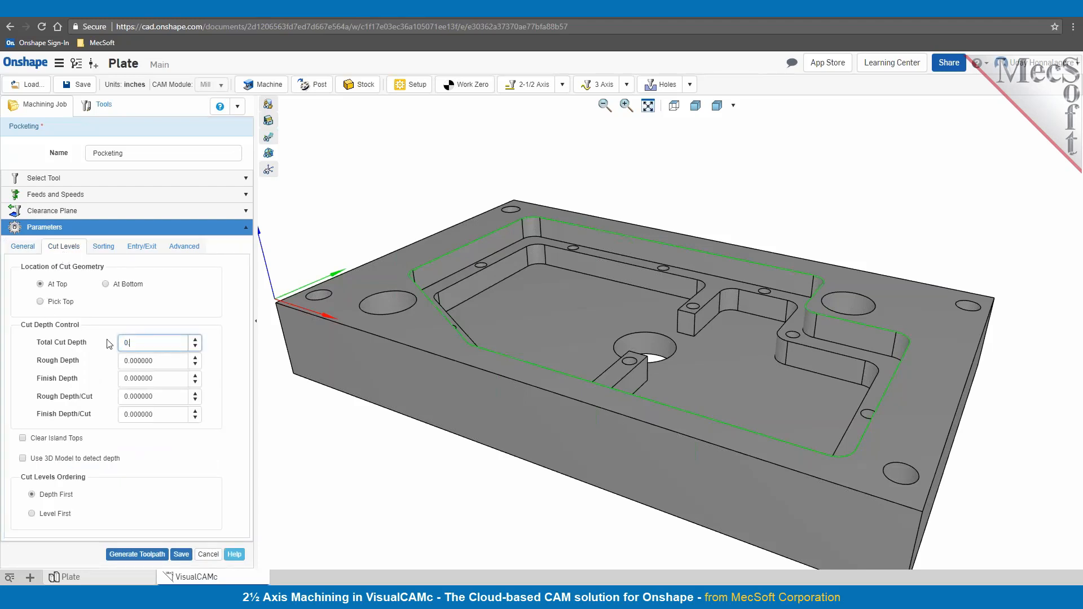
pyautogui.click(159, 379)
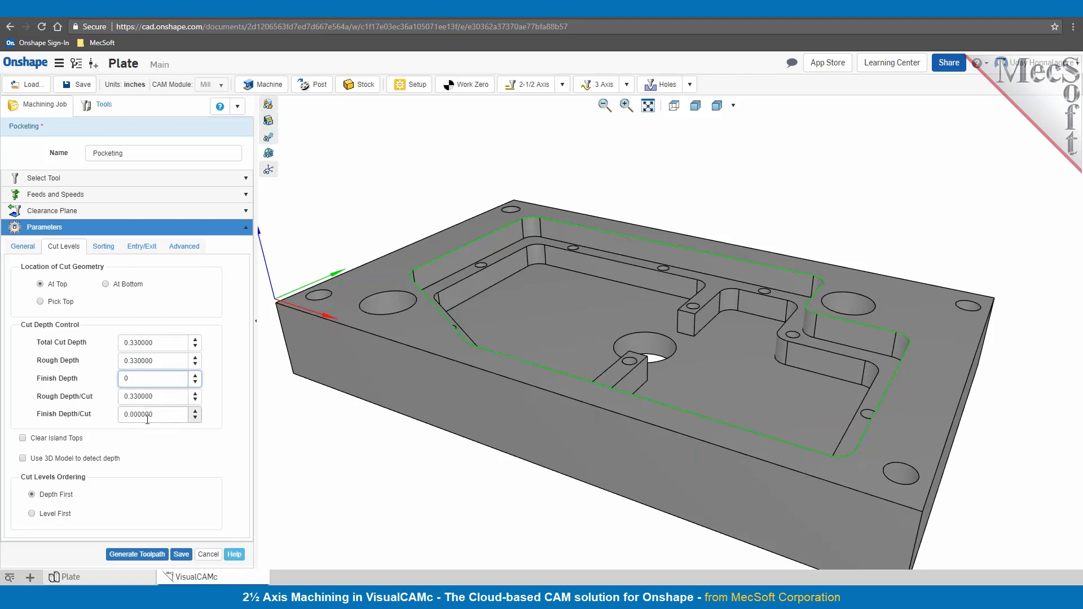
pyautogui.click(137, 555)
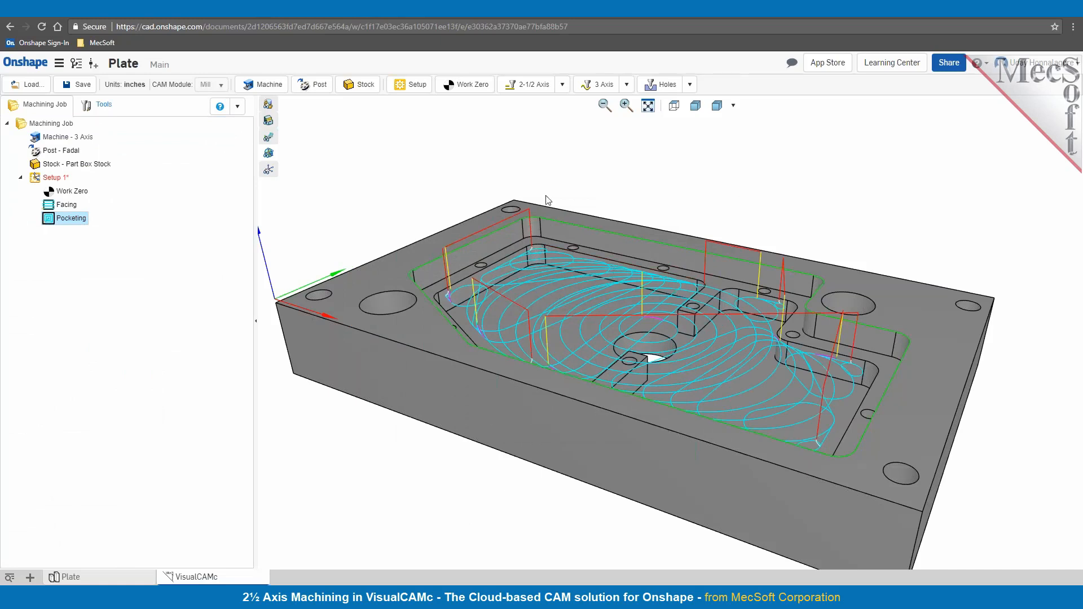
# - Start a second 2½ axis Pocketing operation with the FLAT MILL 3/4 INCH, keeping the Offset cut pattern and 25% stepover
pyautogui.click(562, 85)
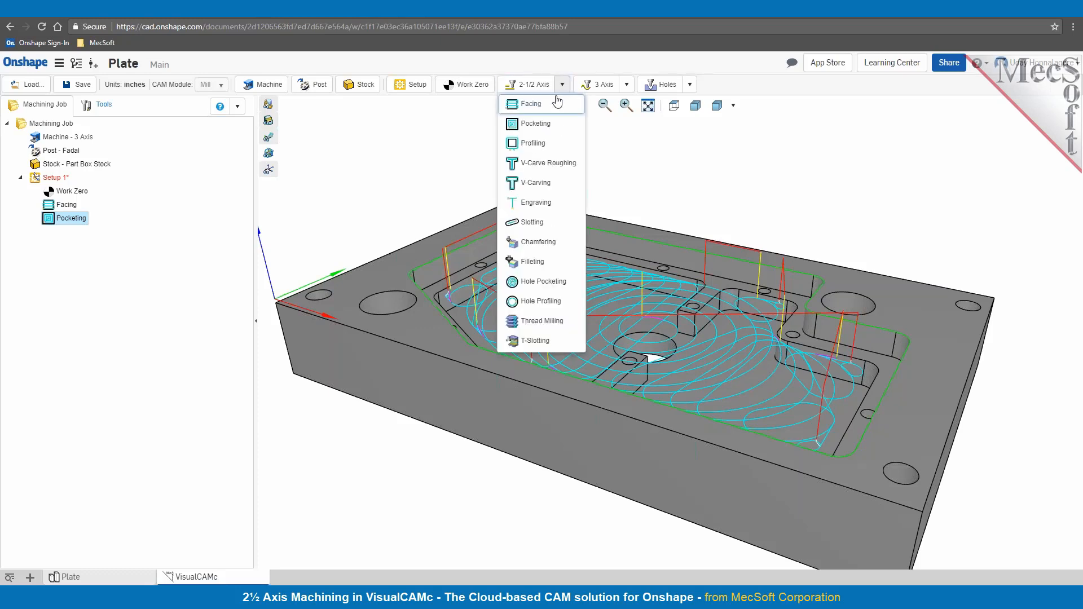
pyautogui.click(546, 125)
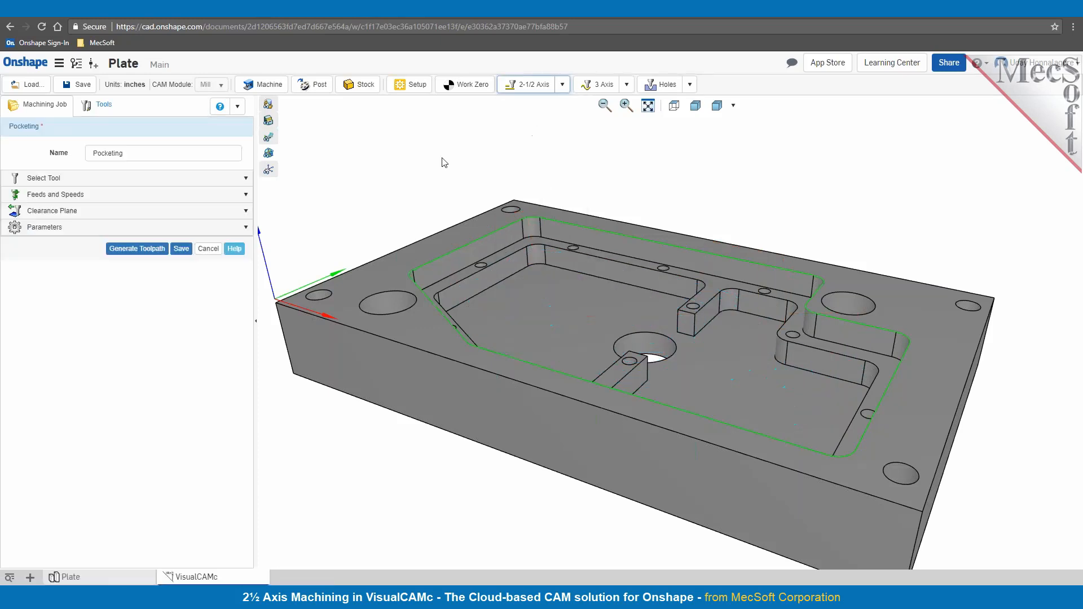
pyautogui.click(70, 182)
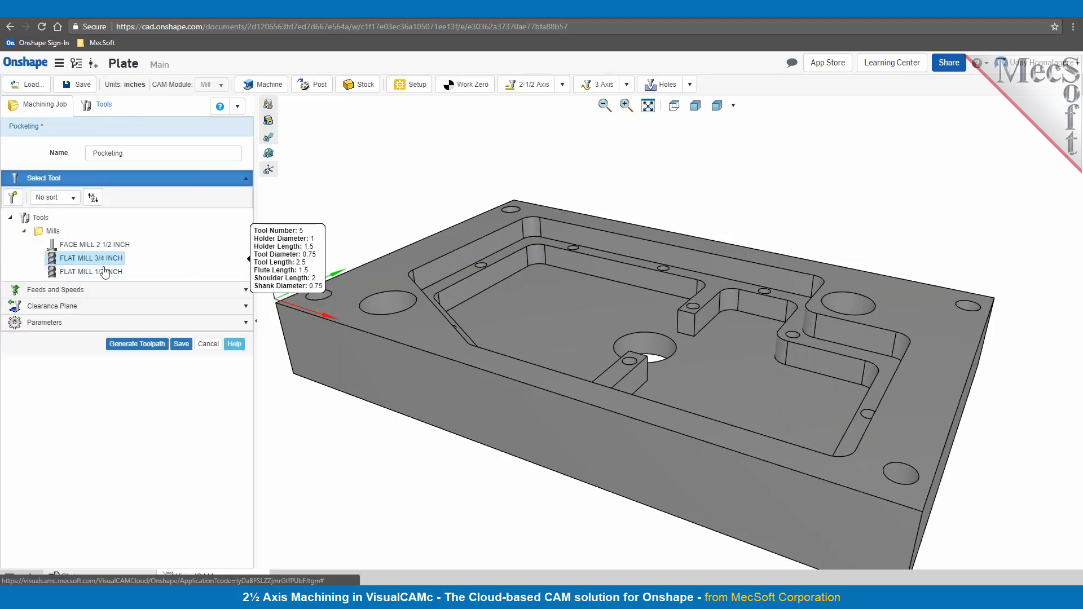
pyautogui.click(98, 322)
pyautogui.click(22, 245)
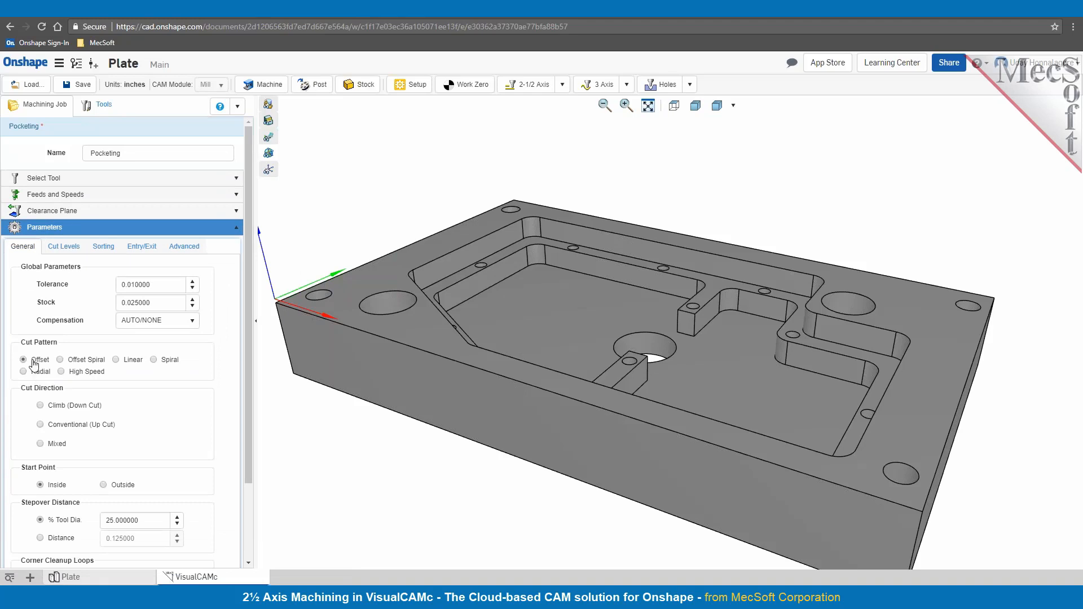
pyautogui.scroll(-1, 50, 282)
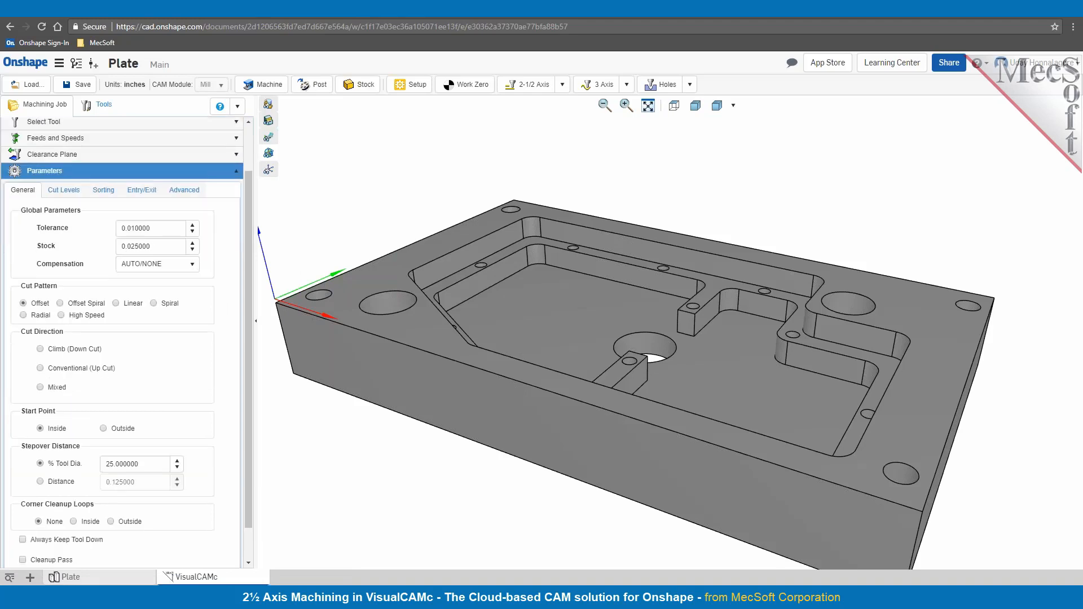
# - Set the cut geometry location to At Bottom, select the inner pocket's floor outline, and generate the second pocketing toolpath
pyautogui.click(65, 190)
pyautogui.click(106, 284)
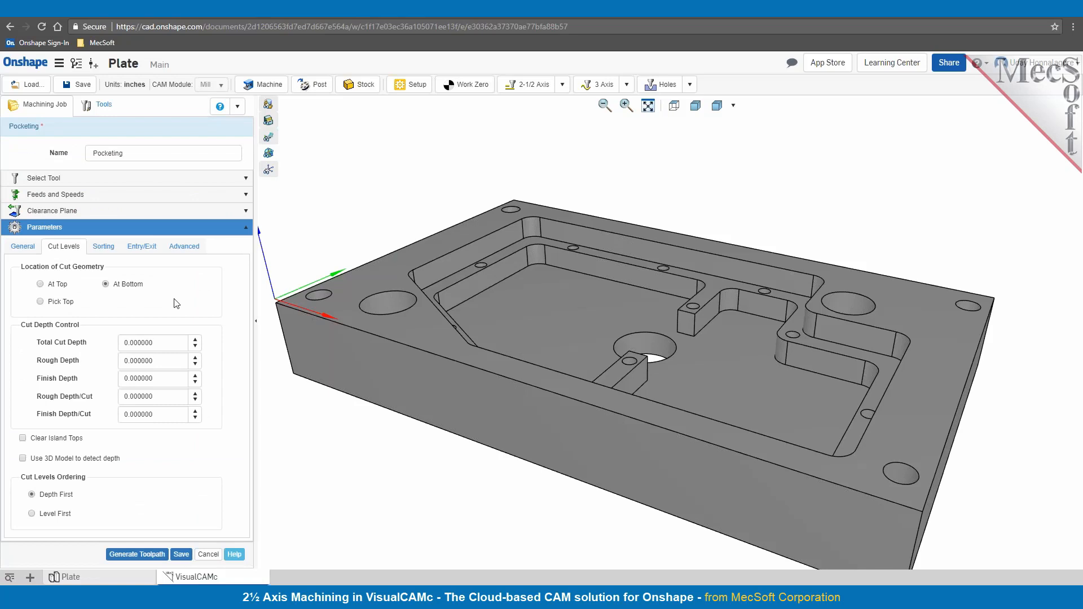
pyautogui.click(478, 296)
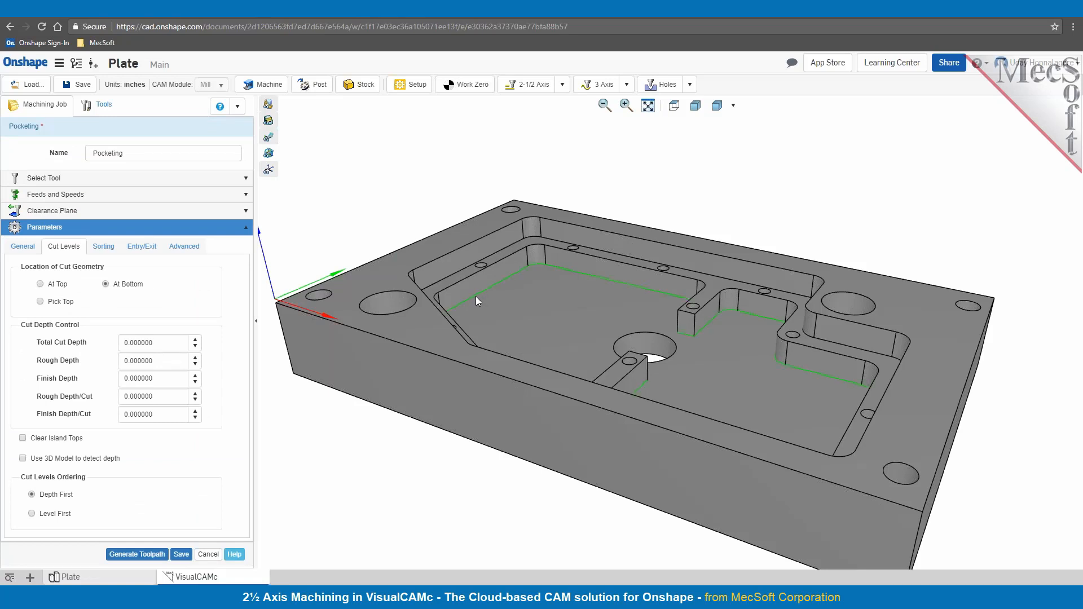
pyautogui.click(163, 553)
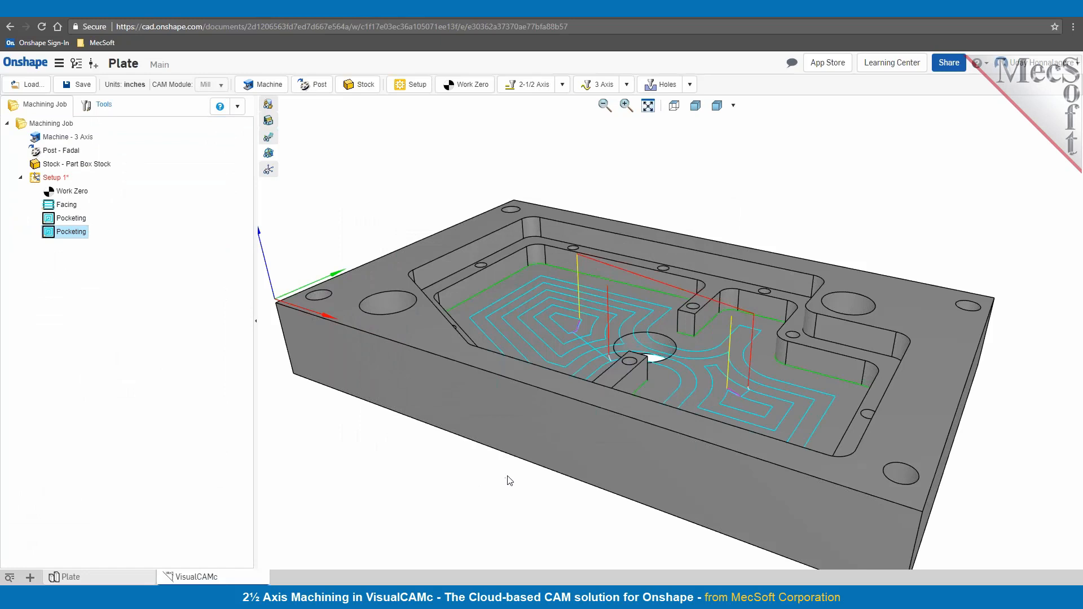
pyautogui.moveTo(591, 367)
pyautogui.mouseDown(button='right')
pyautogui.moveTo(597, 377)
pyautogui.moveTo(592, 370)
pyautogui.mouseUp(button='right')
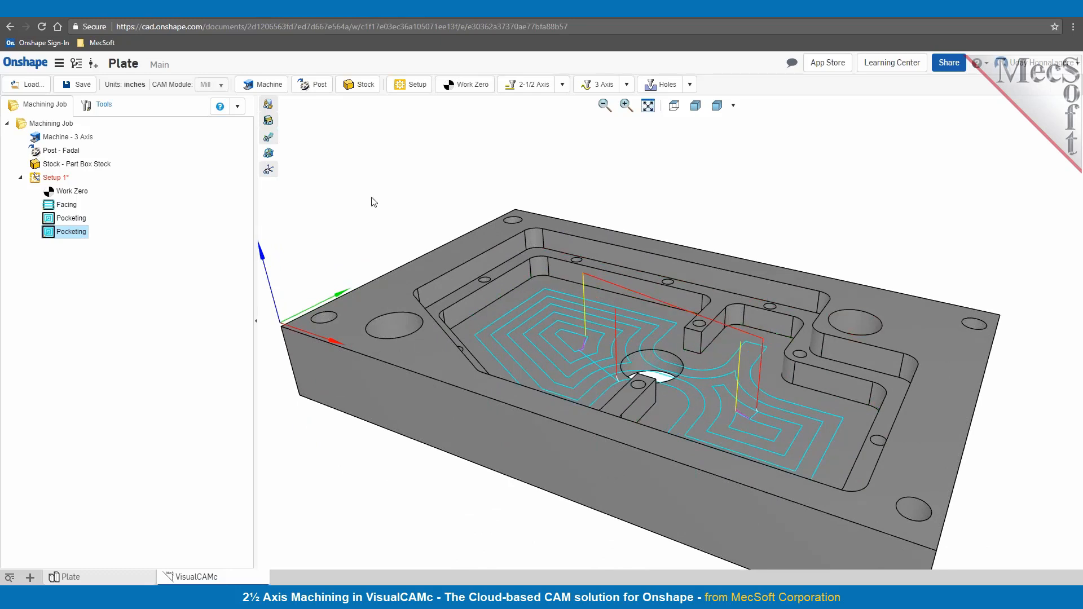
# - Start a Hole Profiling operation with the FLAT MILL 1/2 INCH and select the two large holes on the plate's top face
pyautogui.click(562, 84)
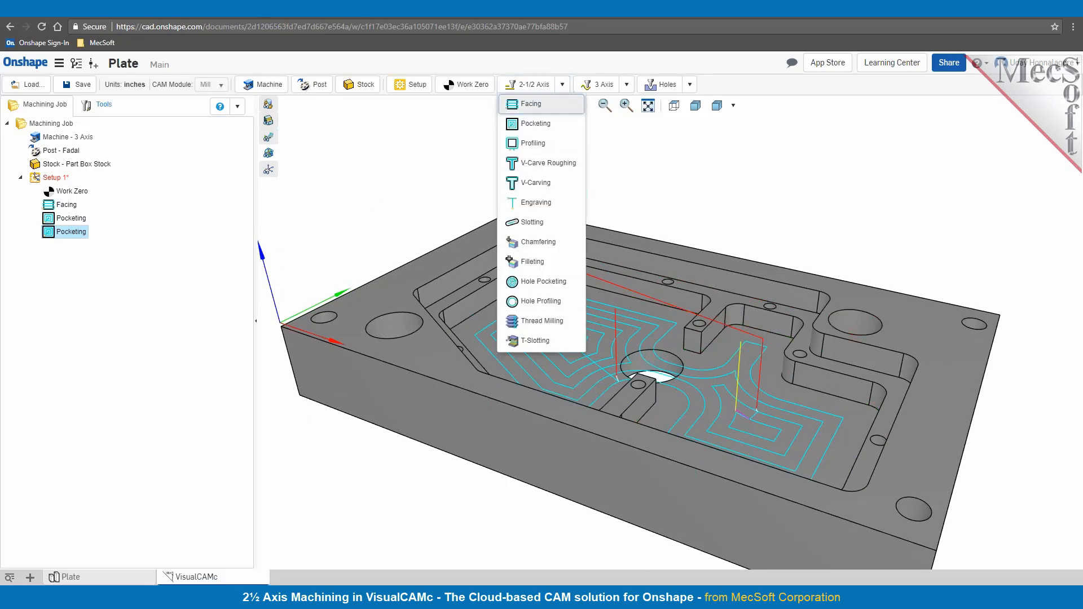
pyautogui.click(536, 301)
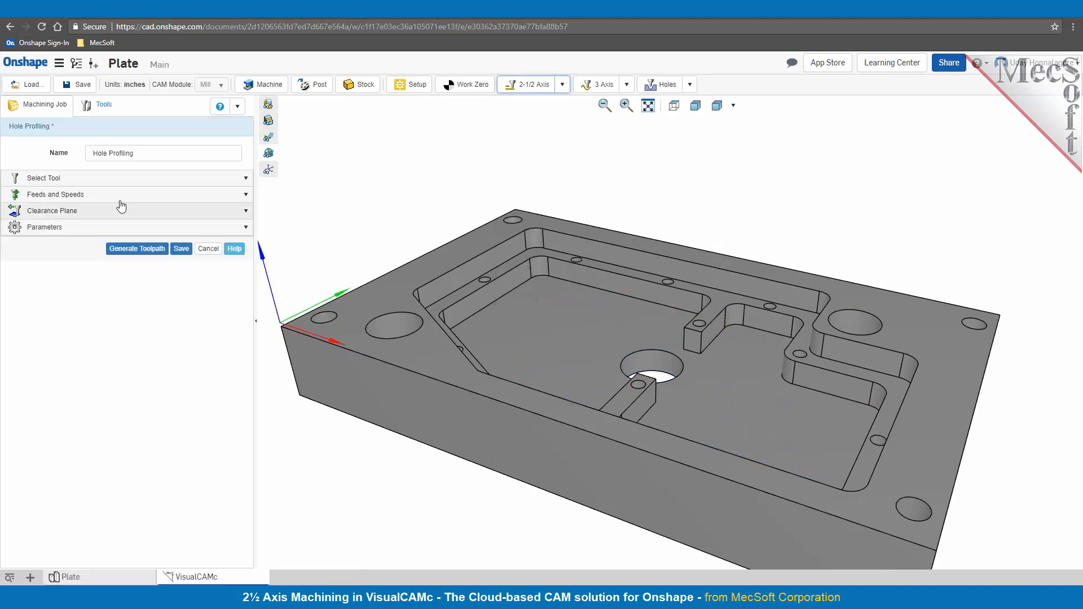
pyautogui.click(106, 179)
pyautogui.click(84, 271)
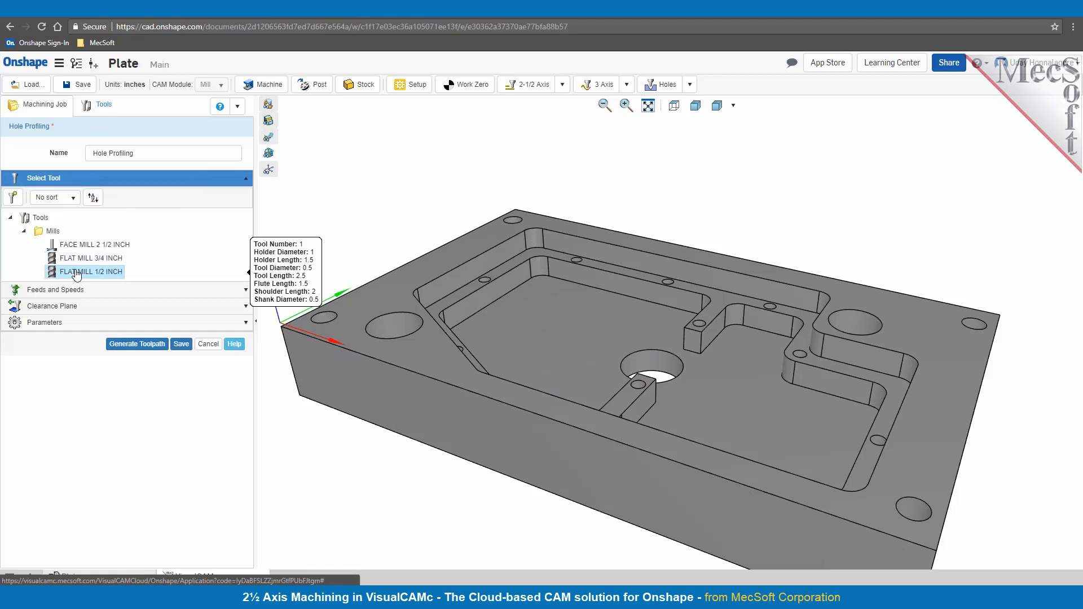
pyautogui.click(83, 290)
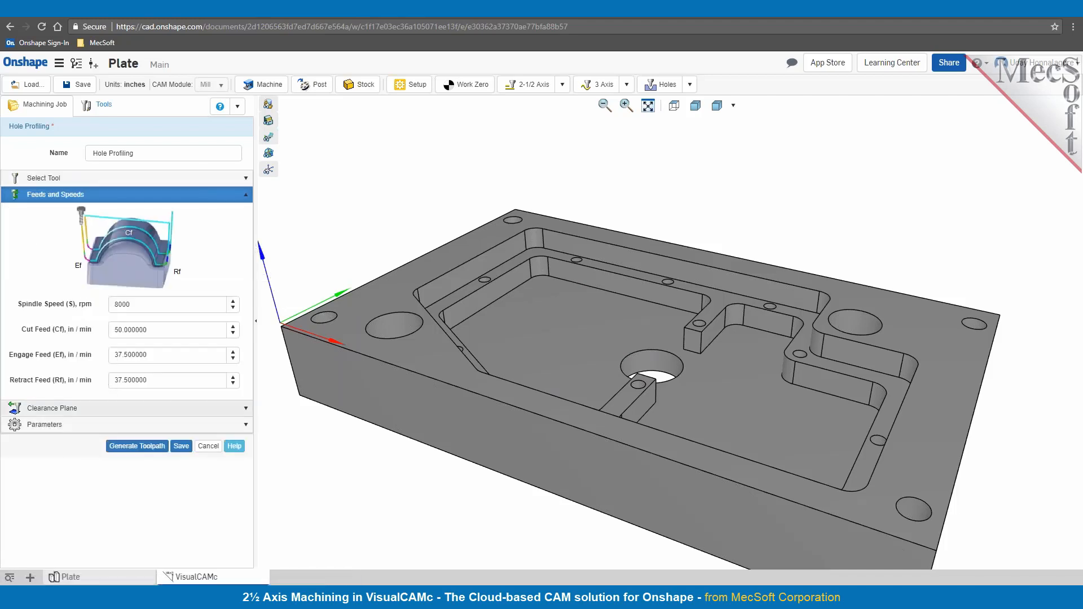
pyautogui.click(109, 414)
pyautogui.click(102, 448)
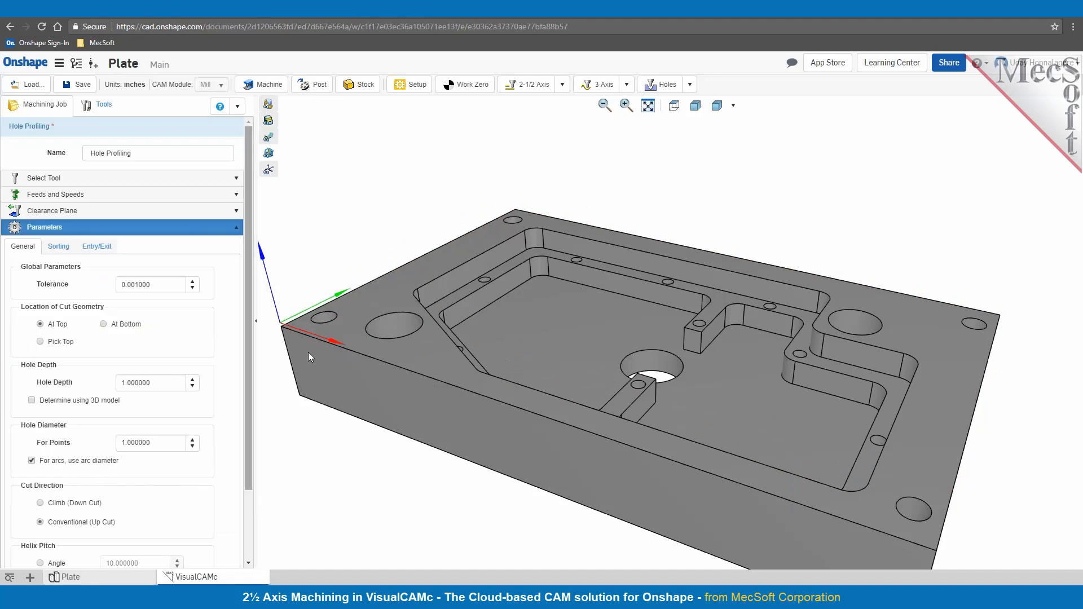
pyautogui.click(366, 325)
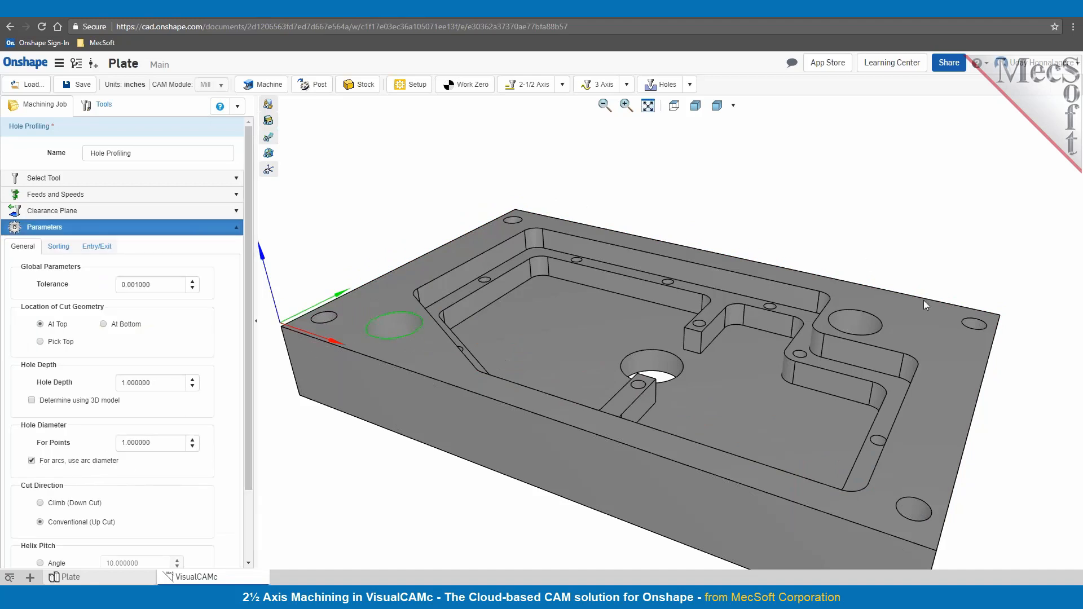
pyautogui.click(880, 319)
# - Set the helix pitch height to 0.1 and generate the hole profiling toolpath
pyautogui.scroll(-1, 149, 423)
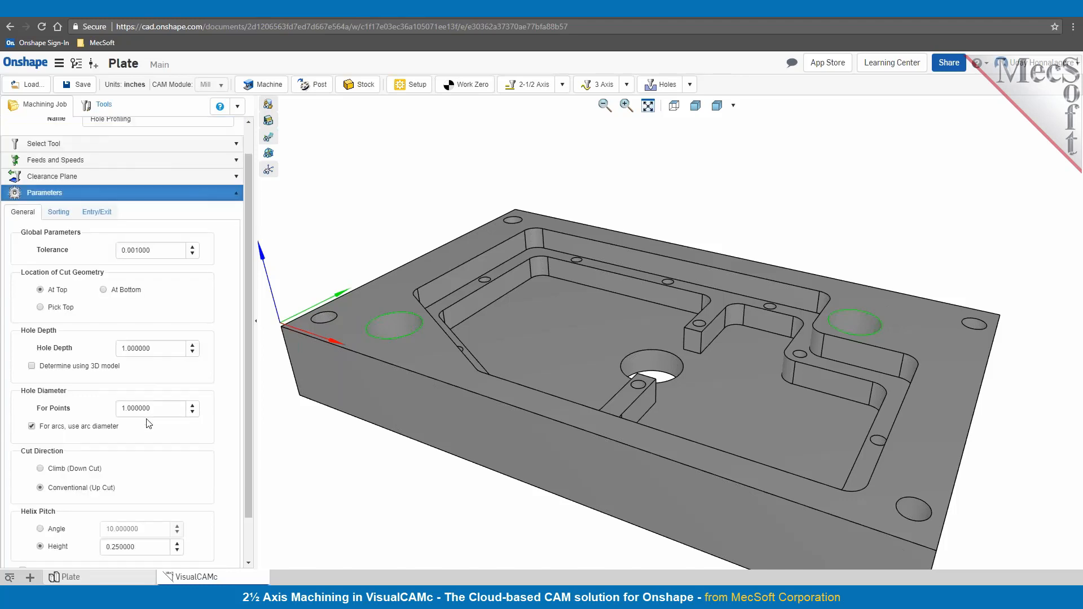
pyautogui.scroll(-1, 149, 423)
pyautogui.click(142, 497)
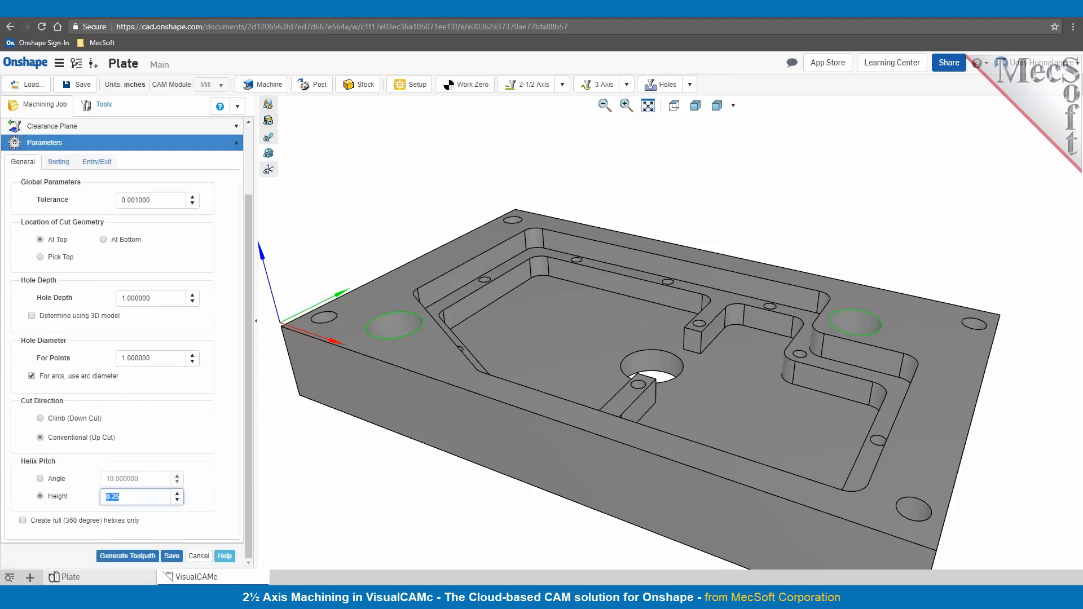
pyautogui.write('0.1')
pyautogui.click(129, 556)
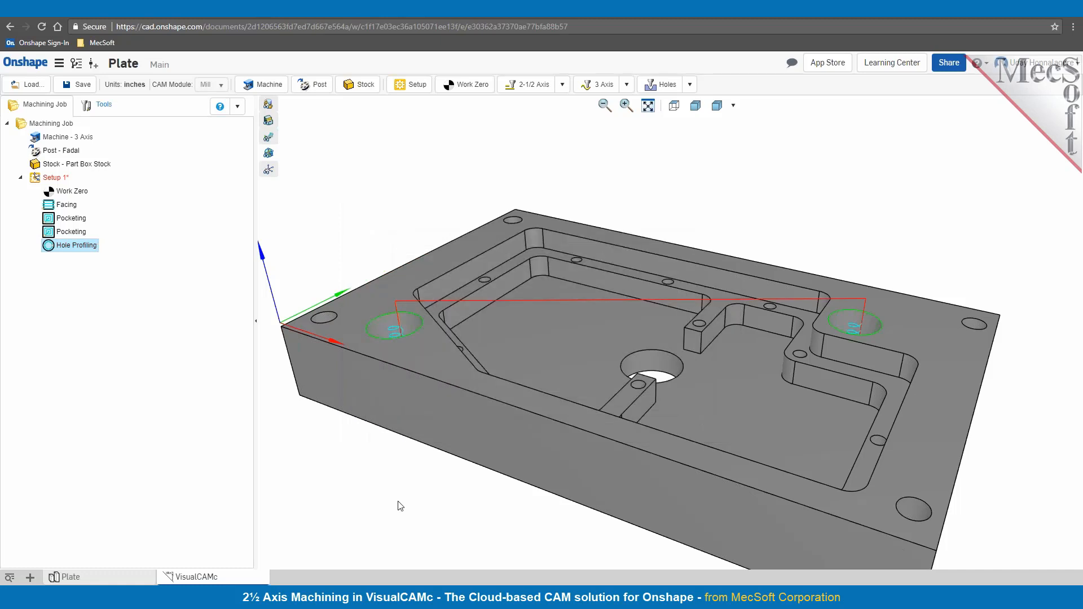
pyautogui.scroll(-2, 498, 484)
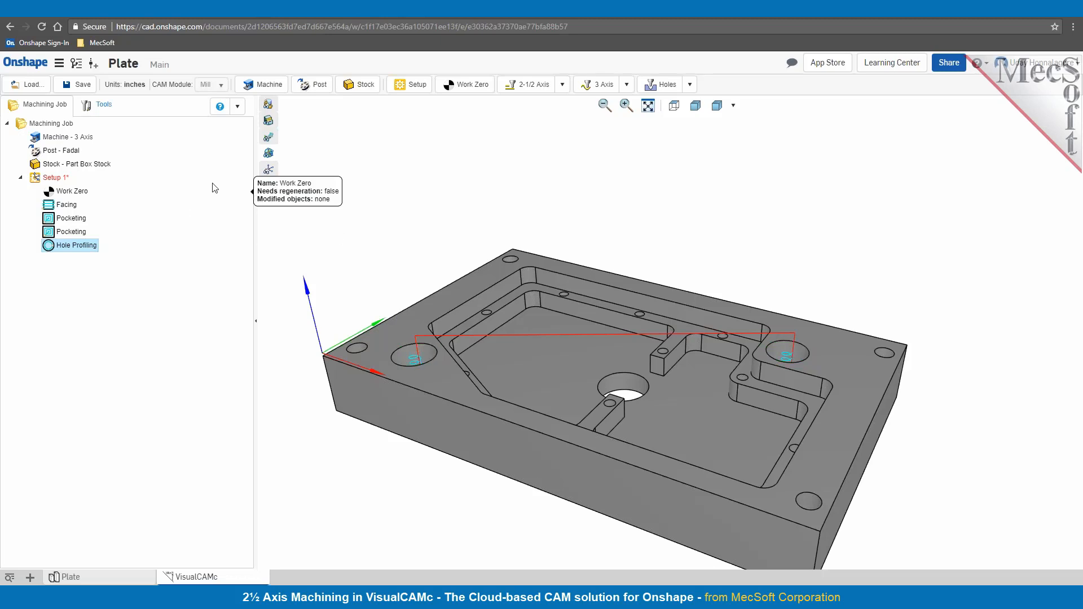
# - Start a Drilling operation with the DRILL 1/4 INCH, review its feeds and clearance plane, and open its parameters
pyautogui.click(687, 87)
pyautogui.click(674, 108)
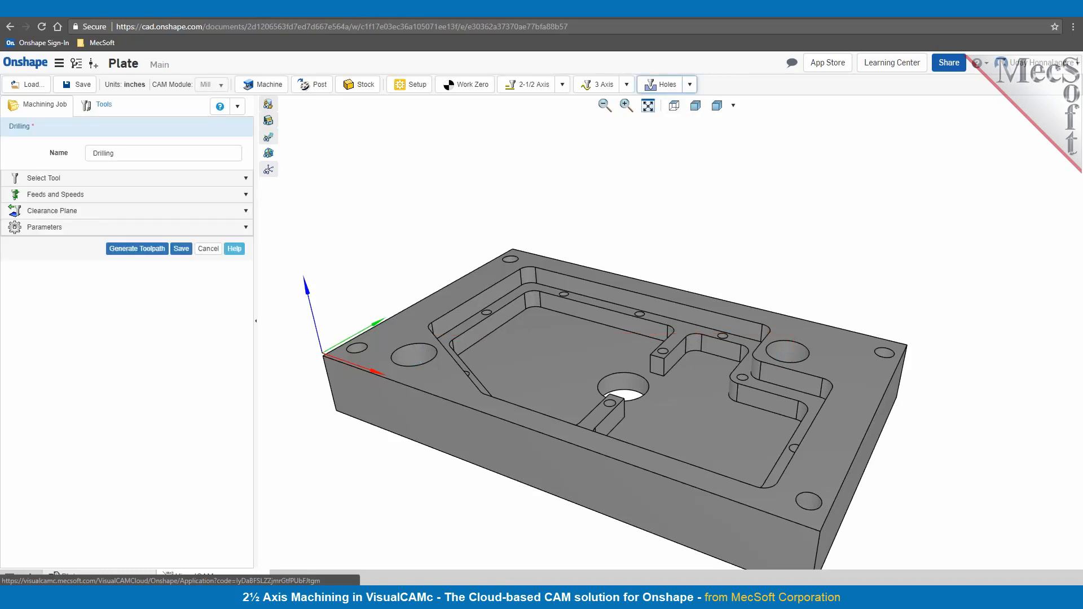
pyautogui.click(68, 180)
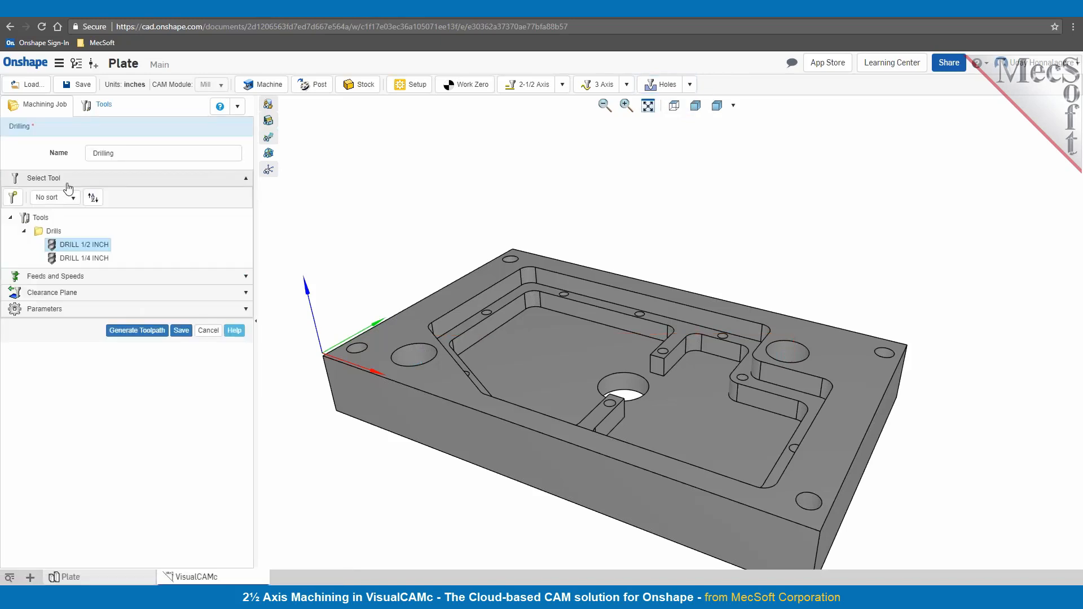
pyautogui.click(80, 260)
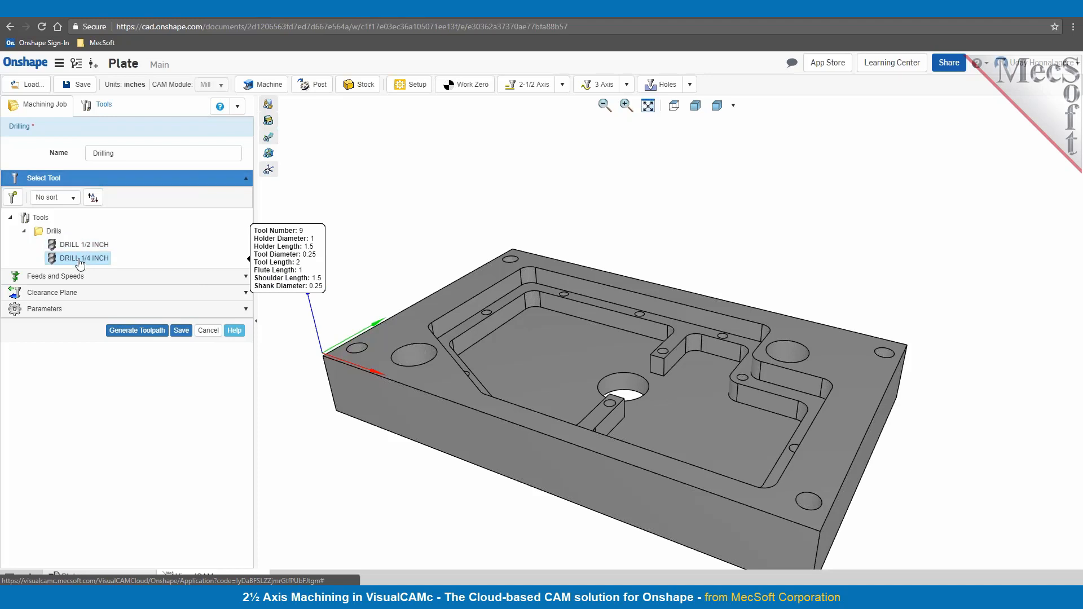
pyautogui.click(73, 276)
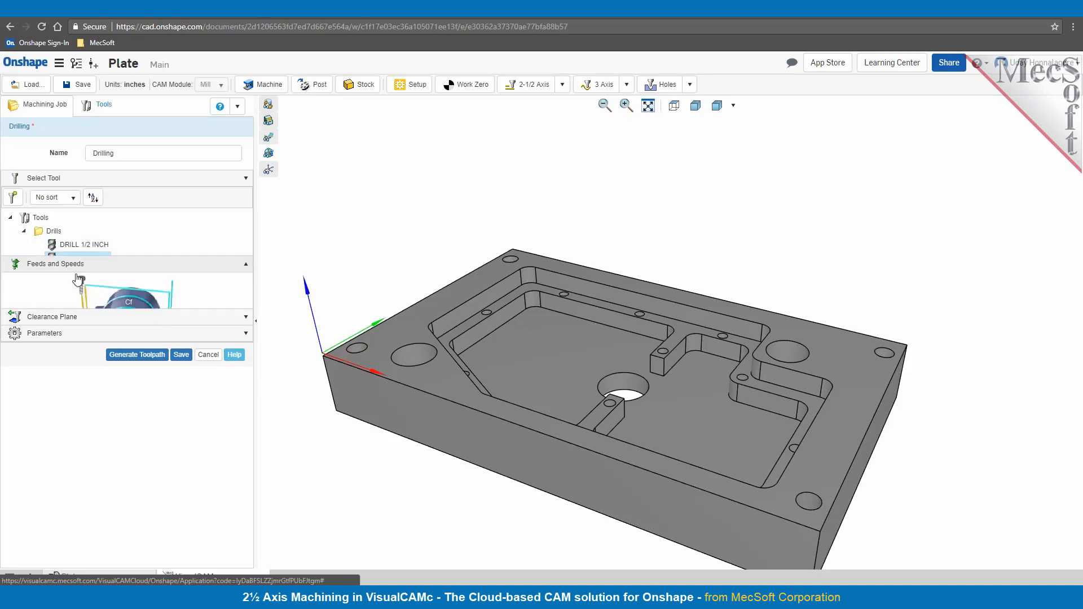
pyautogui.click(102, 409)
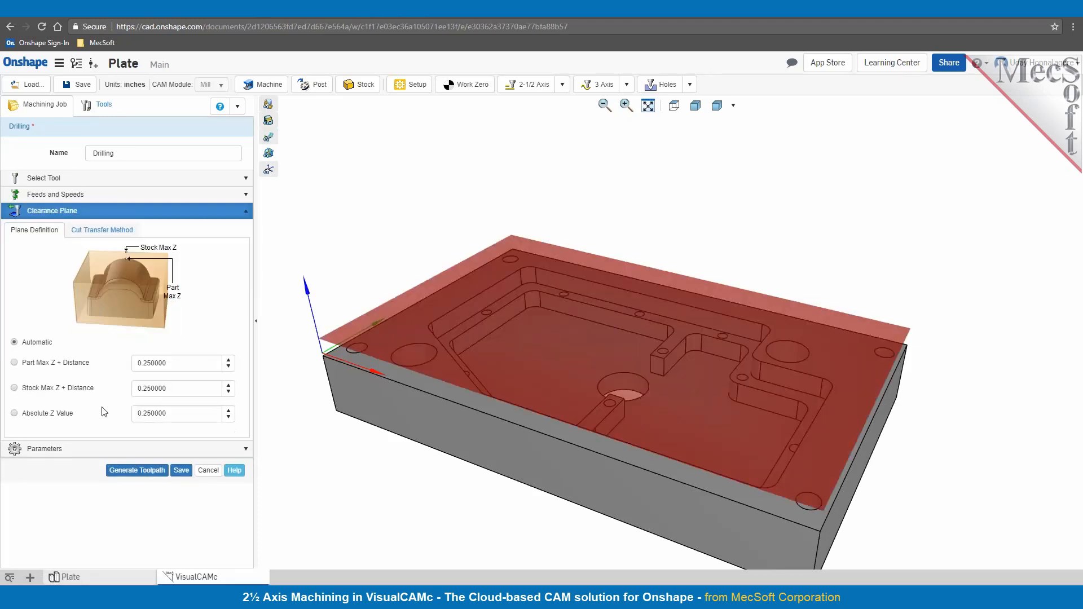
pyautogui.click(104, 449)
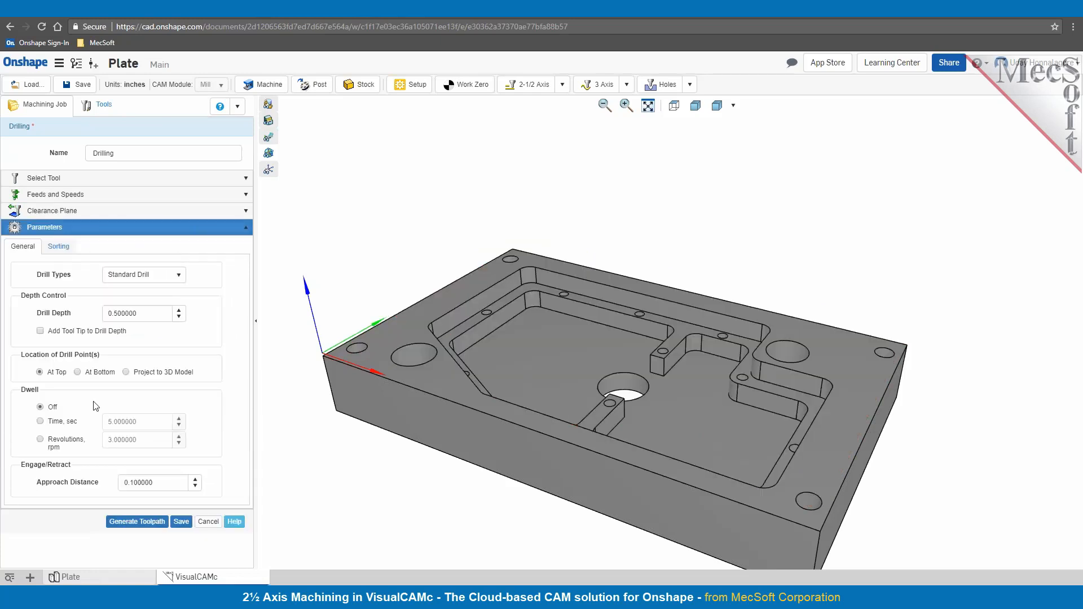
# - Configure a Standard Drill cycle with drill depth 1.0 and the tool tip added to the depth, and select the plate's four corner holes
pyautogui.doubleClick(107, 313)
pyautogui.write('0.5')
pyautogui.doubleClick(107, 313)
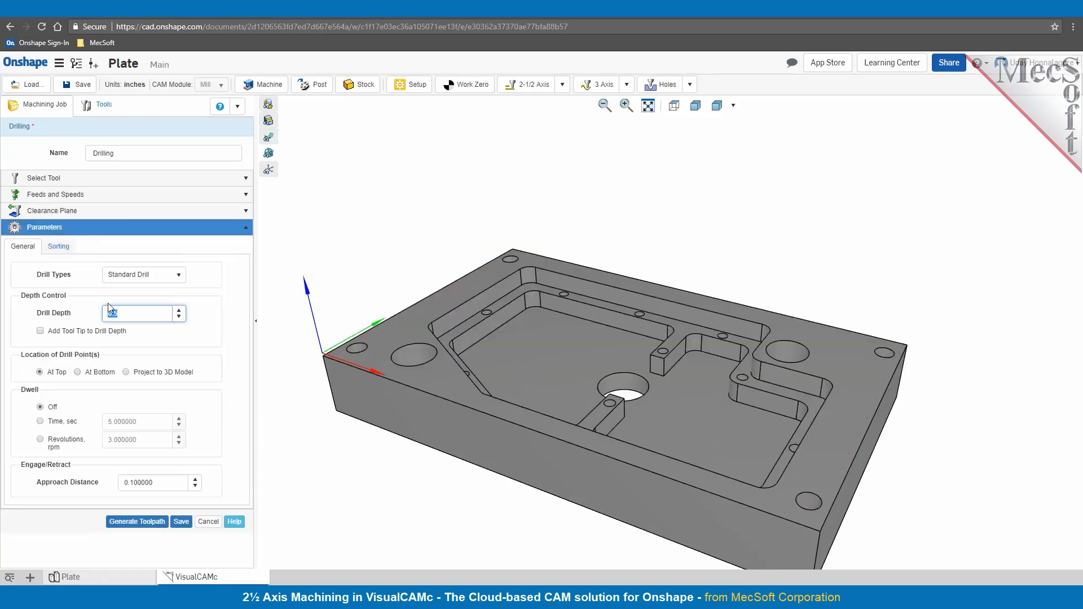
pyautogui.click(179, 275)
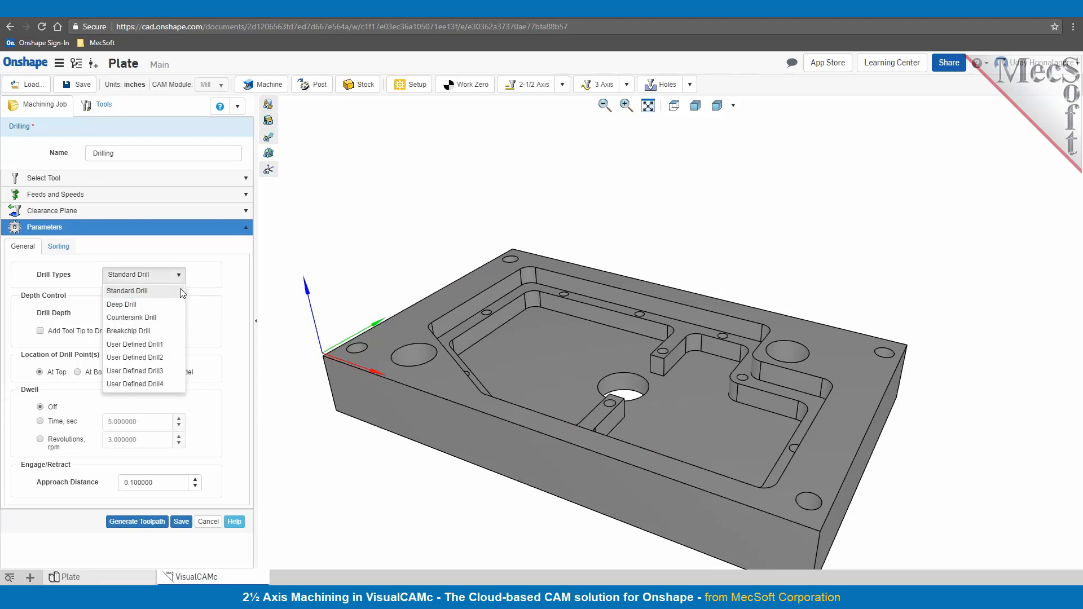
pyautogui.click(180, 290)
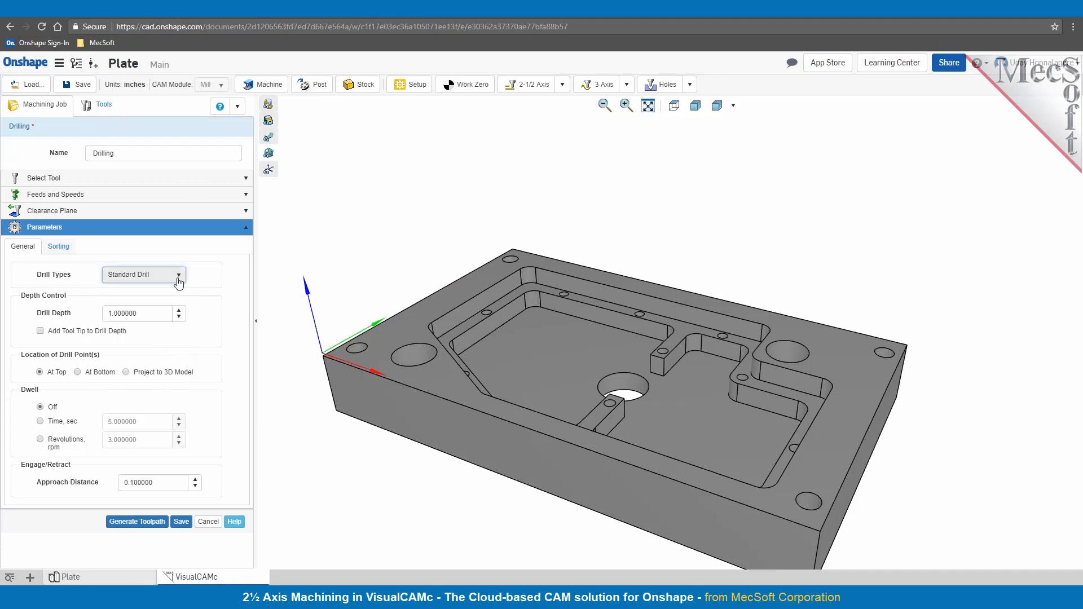
pyautogui.click(358, 352)
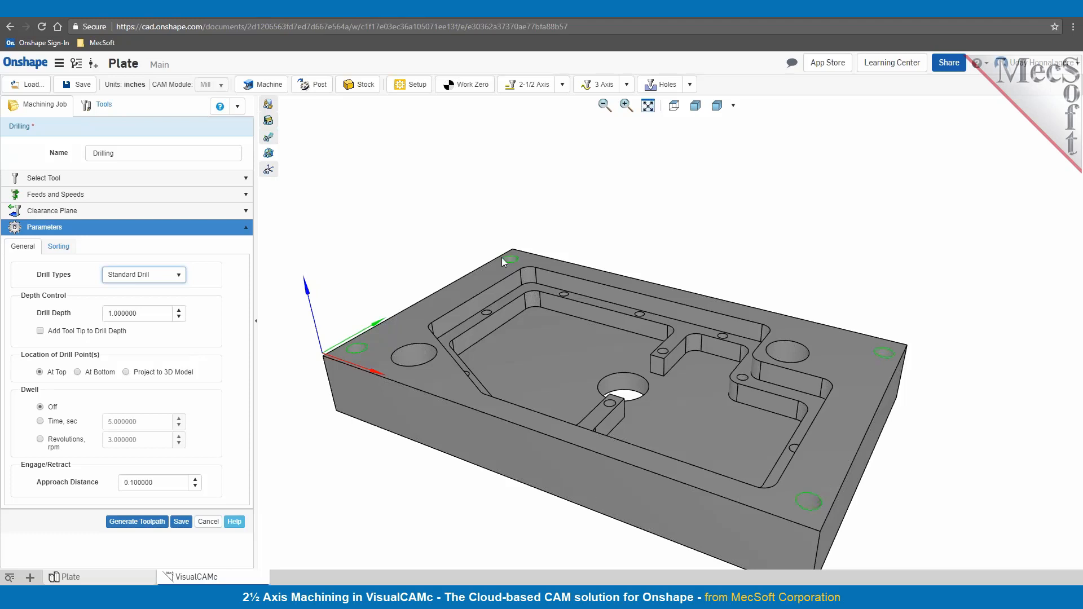
pyautogui.click(40, 331)
# - Sort the drill points by Minimum Distance Sort and generate the drilling toolpath
pyautogui.click(61, 249)
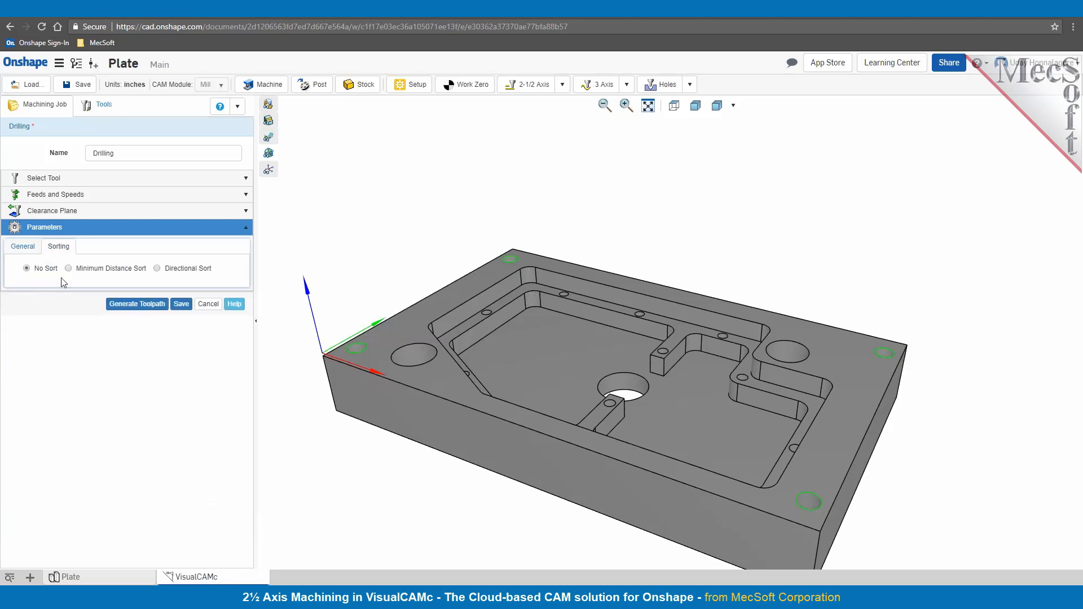
pyautogui.click(68, 268)
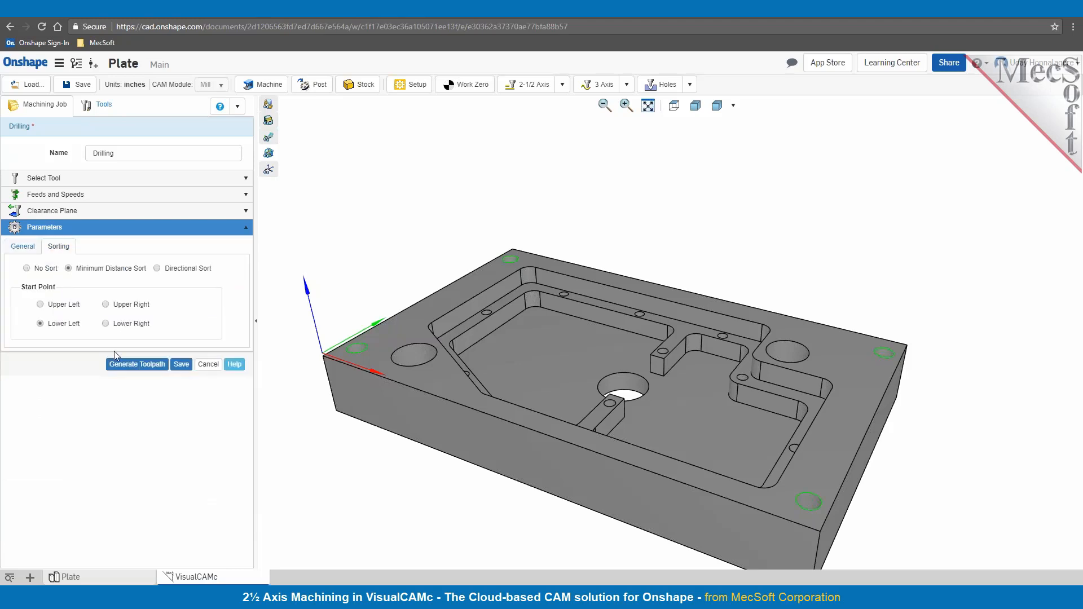
pyautogui.click(136, 366)
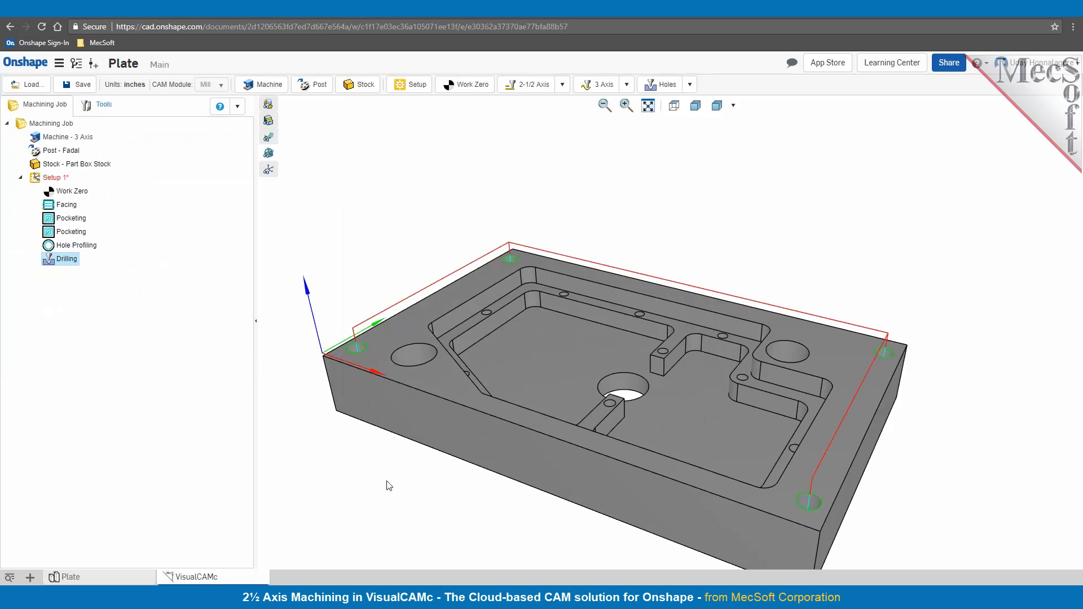
# - Simulate the Drilling operation to check its tool motions, and exit the simulation
pyautogui.rightClick(56, 264)
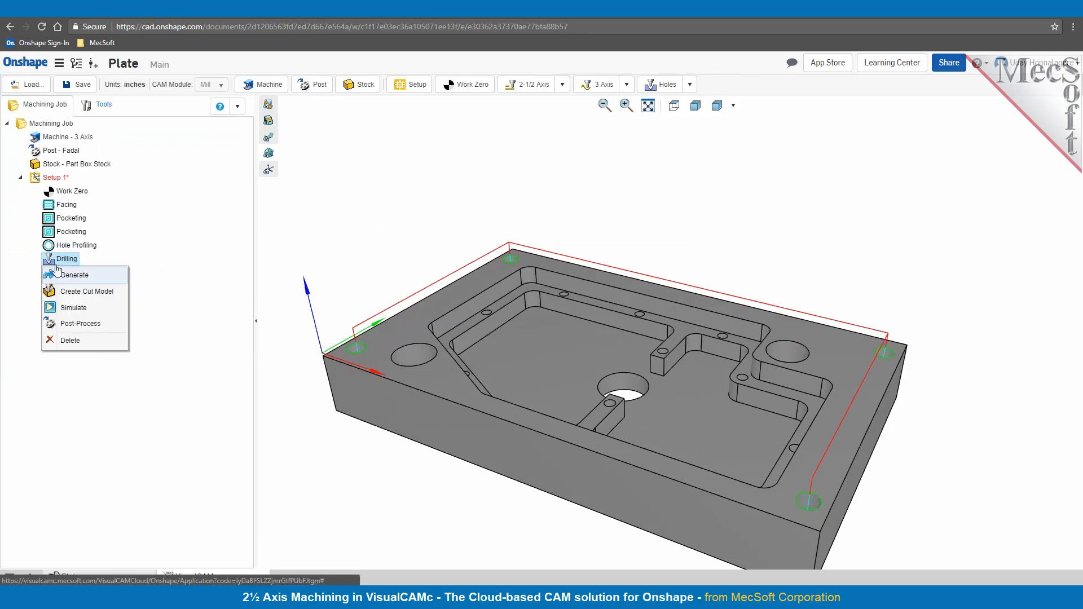
pyautogui.click(66, 309)
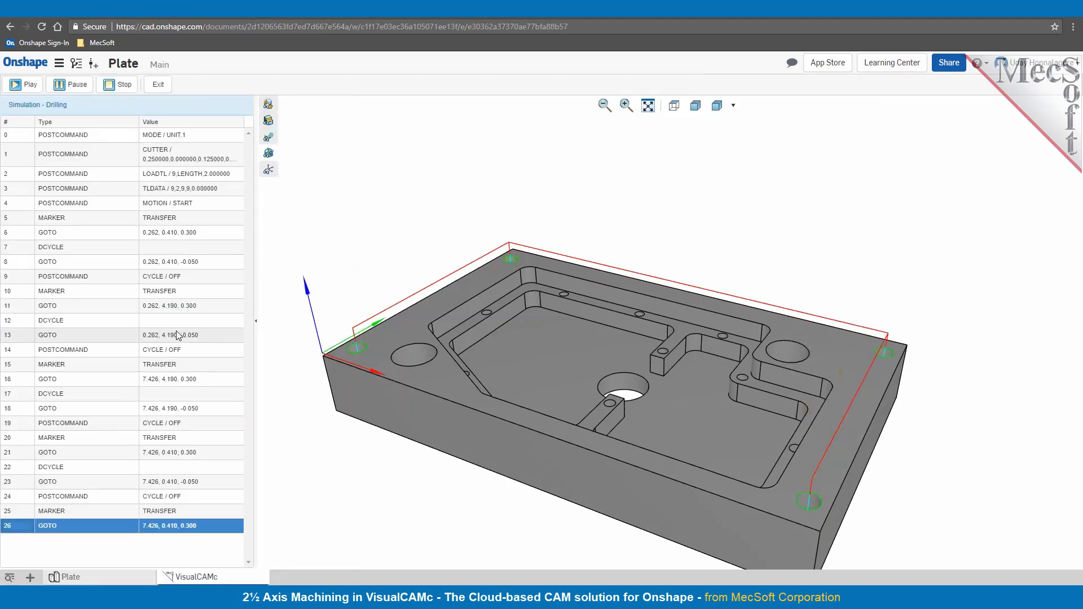
pyautogui.click(158, 85)
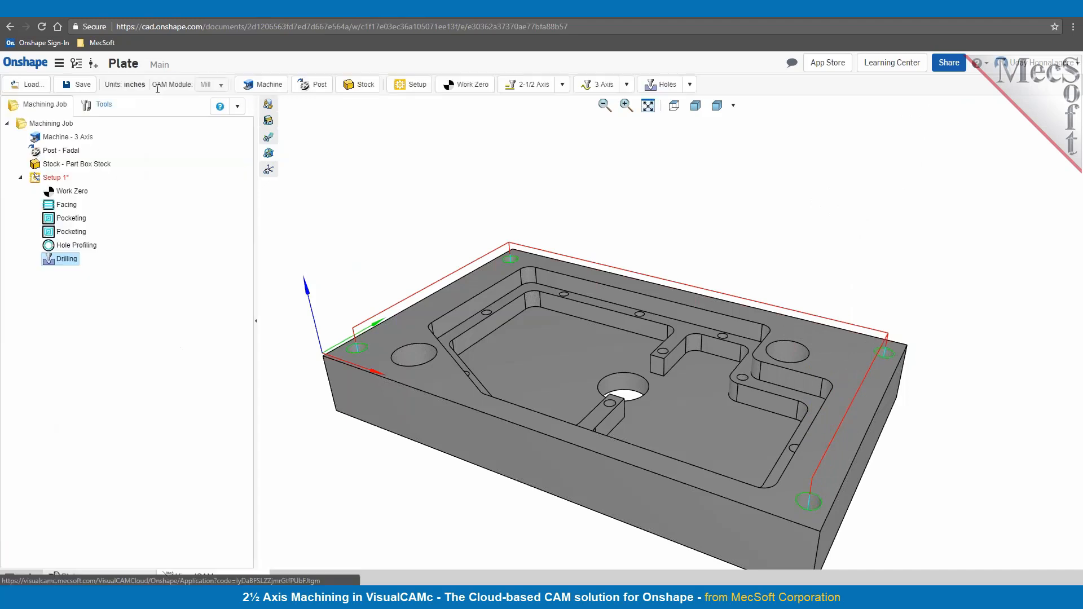
# - Post-process the Drilling operation and review the resulting Plate_Drilling.nc file in Notepad
pyautogui.rightClick(60, 262)
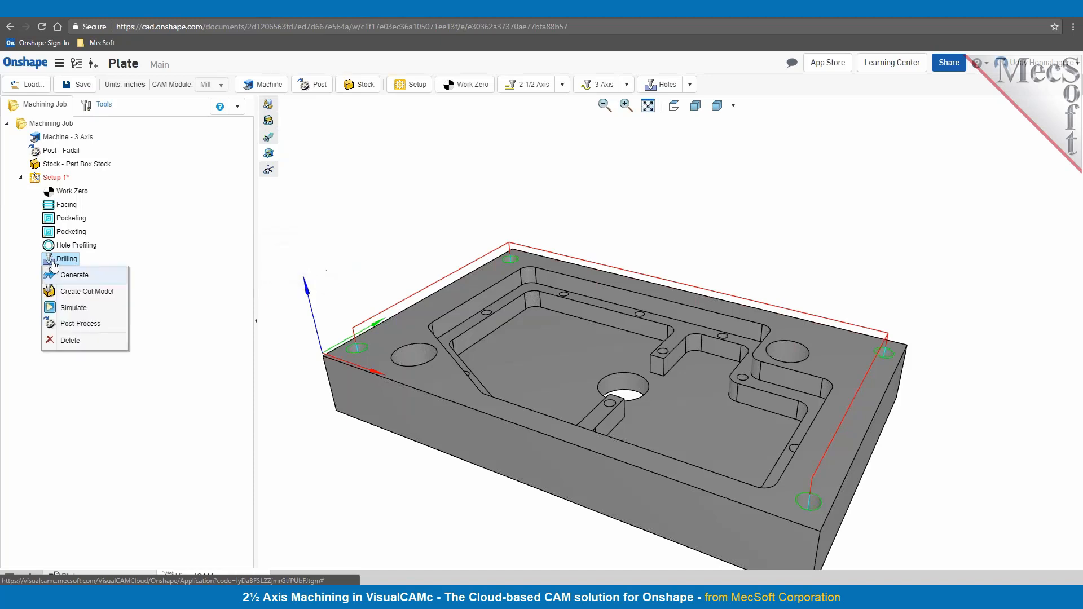
pyautogui.click(72, 325)
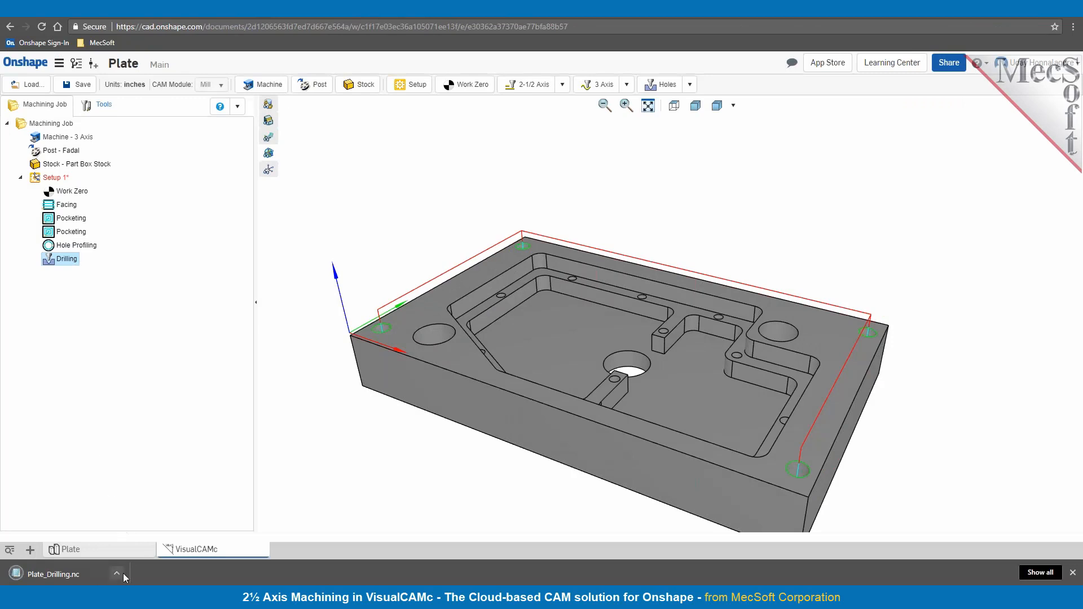
pyautogui.click(117, 574)
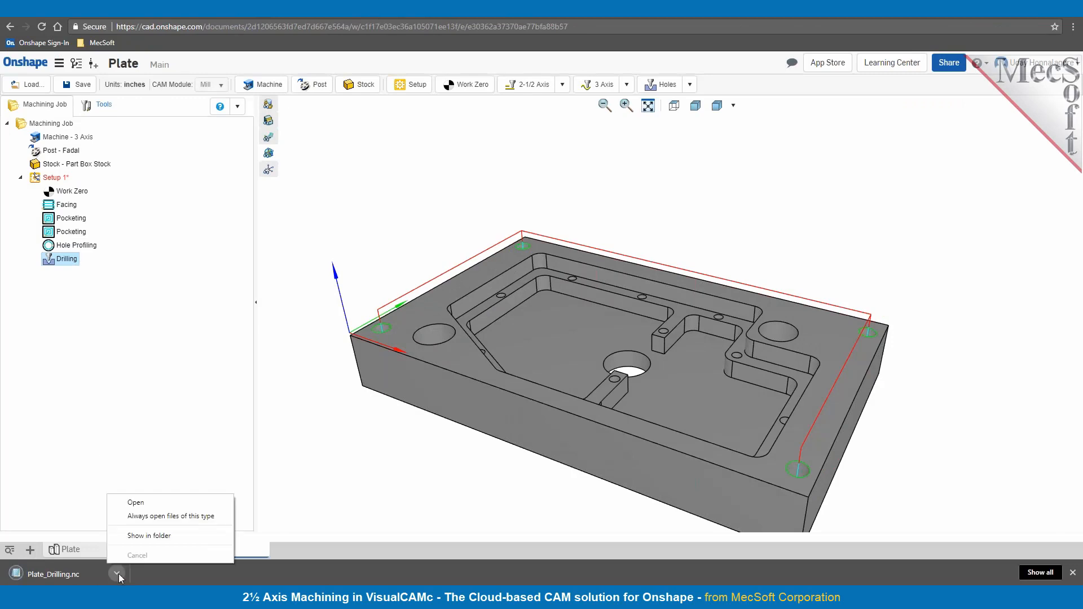
pyautogui.click(128, 507)
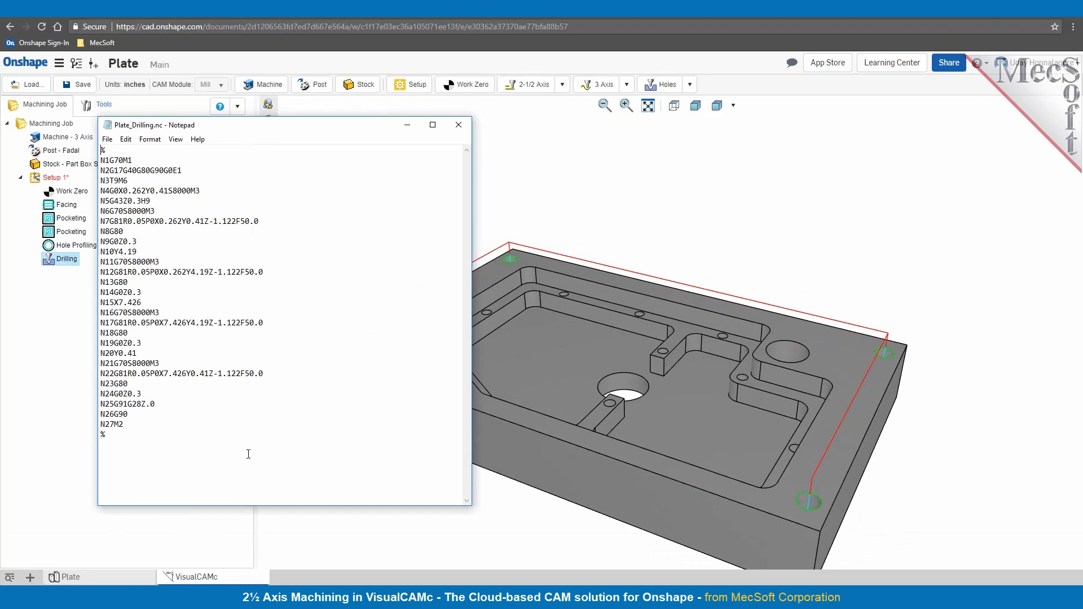
pyautogui.click(458, 125)
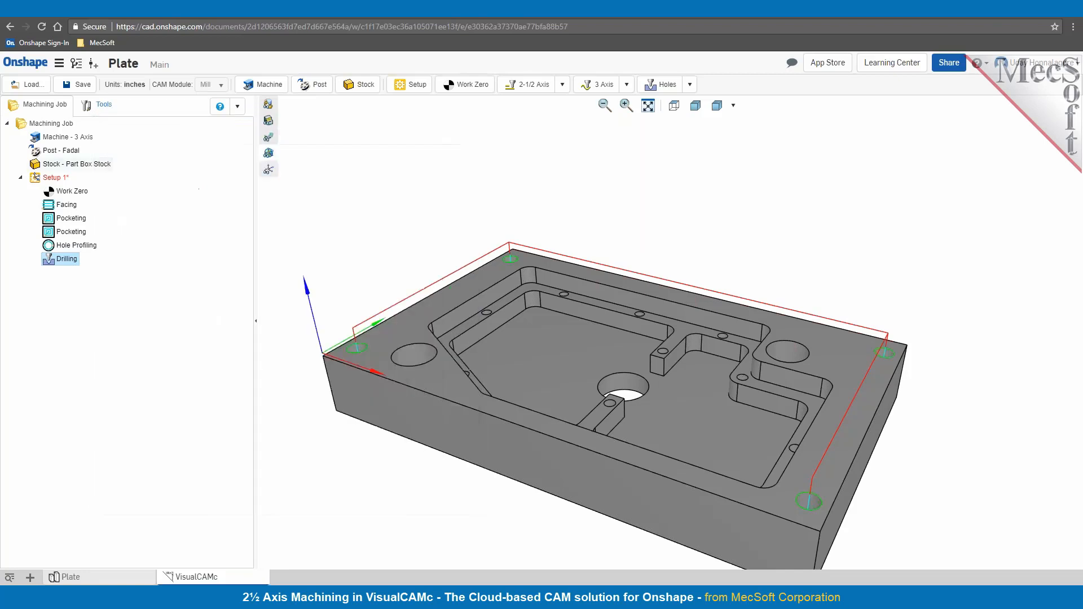
# - Post-process all of Setup 1 and open Plate_Setup 1.nc in Notepad to examine its tool changes and G-code
pyautogui.rightClick(51, 179)
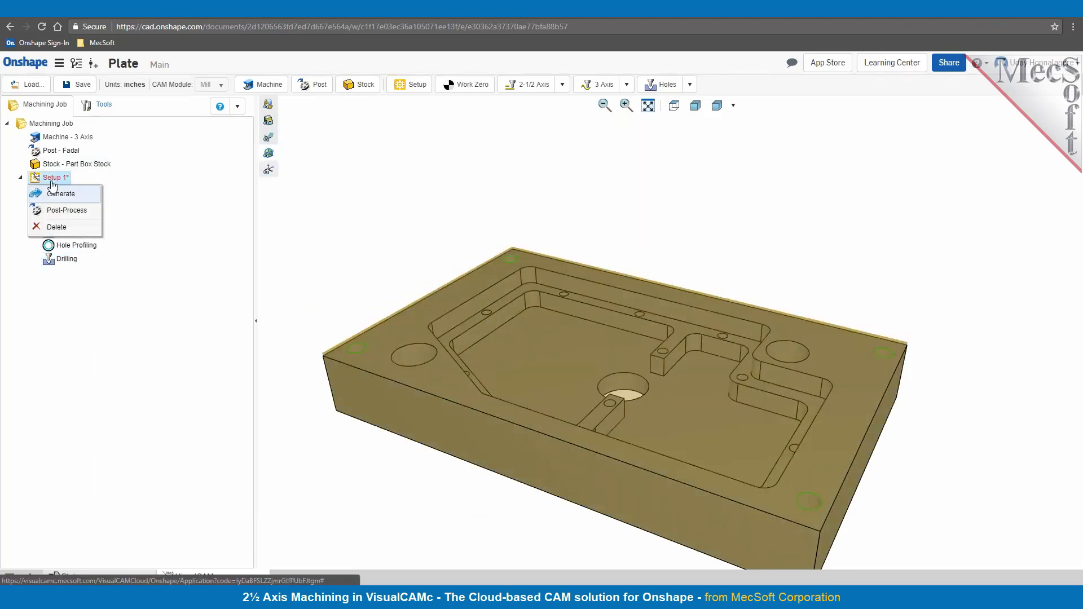
pyautogui.click(56, 212)
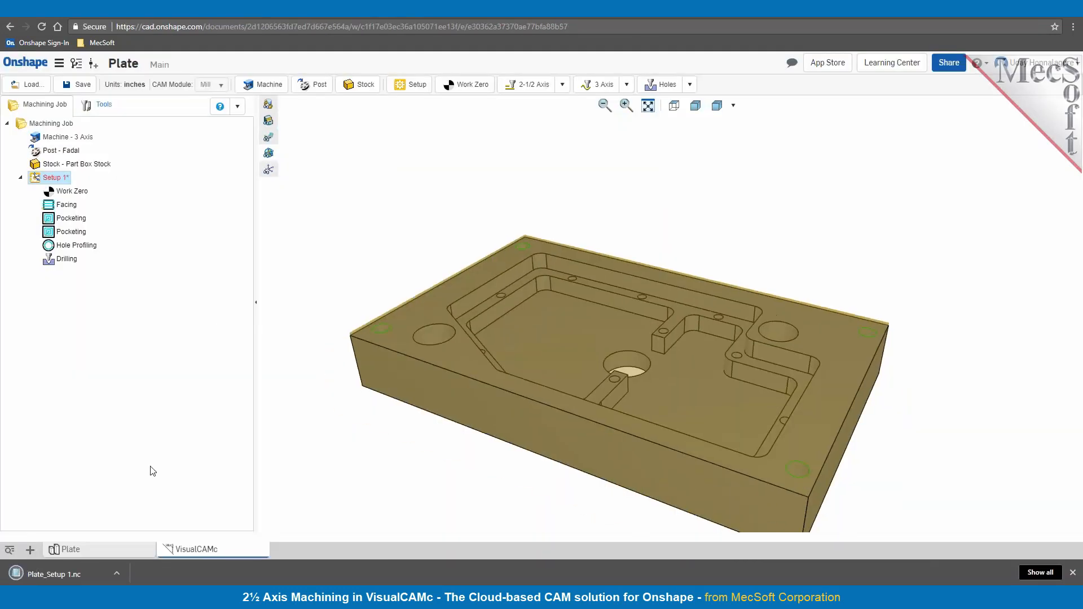
pyautogui.click(117, 572)
pyautogui.click(134, 502)
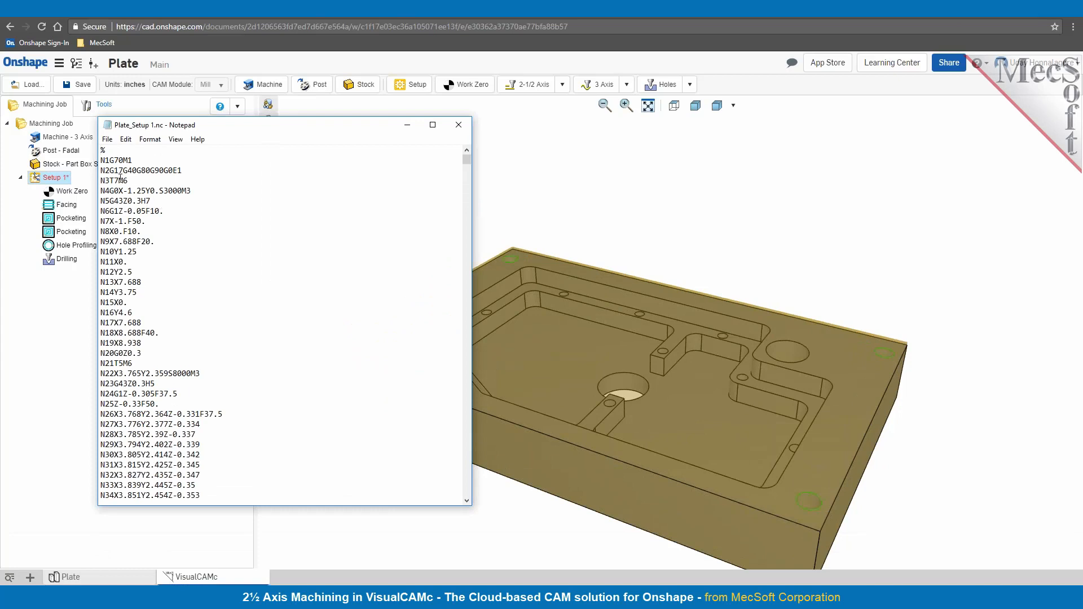
pyautogui.doubleClick(126, 179)
pyautogui.doubleClick(229, 243)
pyautogui.scroll(-3, 238, 248)
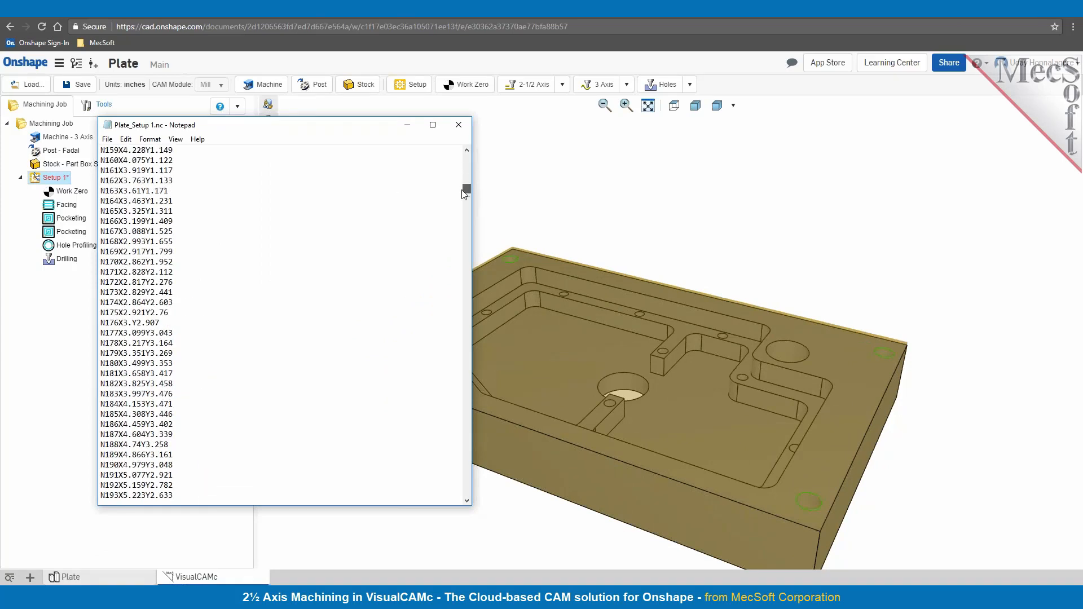